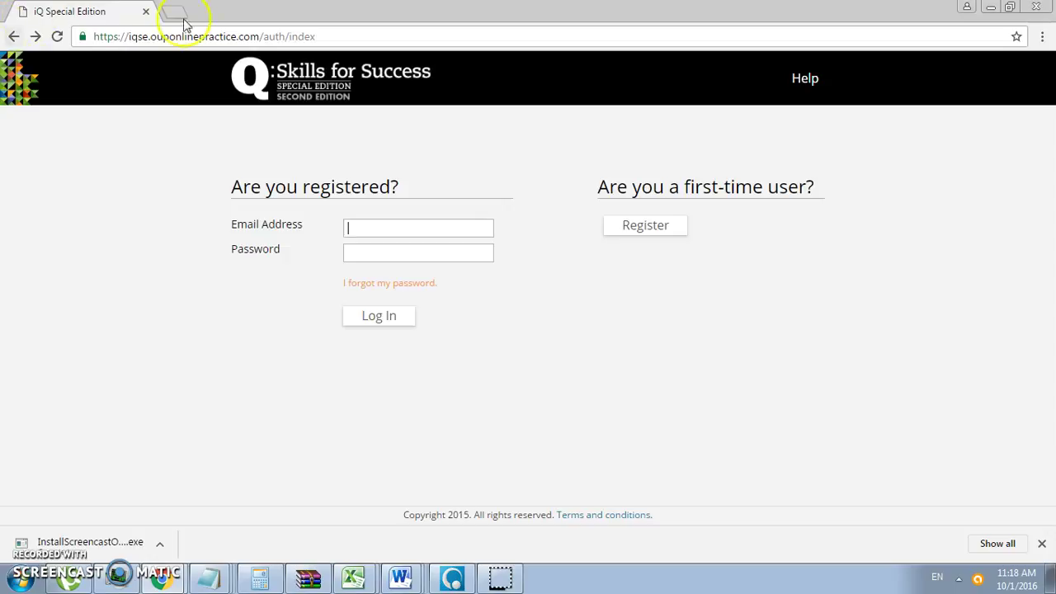
- Sign in to the Teacher Site with the teacher's email address and account password
{"action": "left_click_drag", "start_coordinate": [128, 37], "coordinate": [260, 38]}
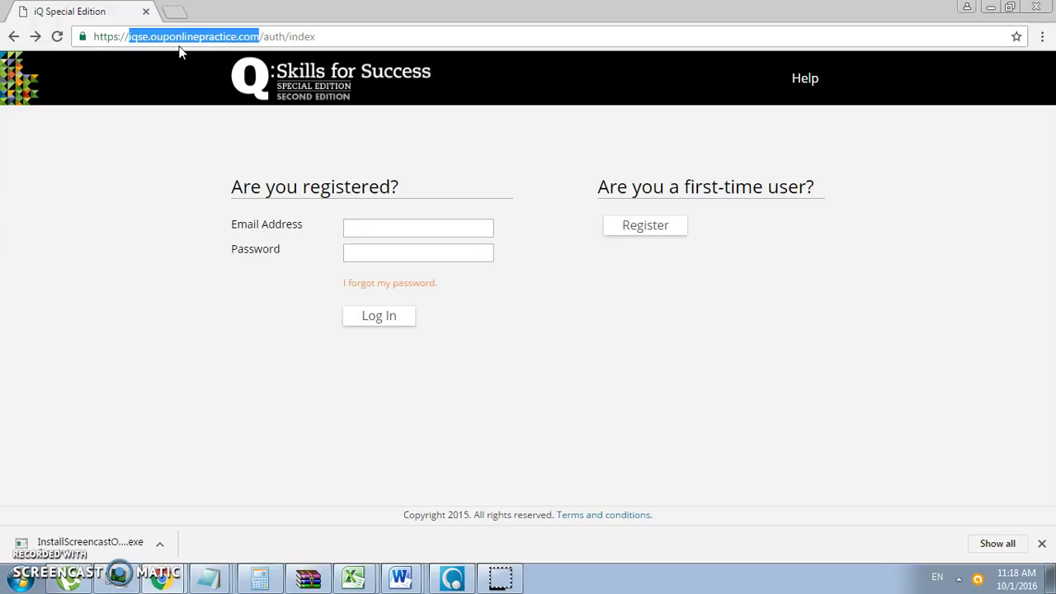
{"action": "left_click", "coordinate": [114, 284]}
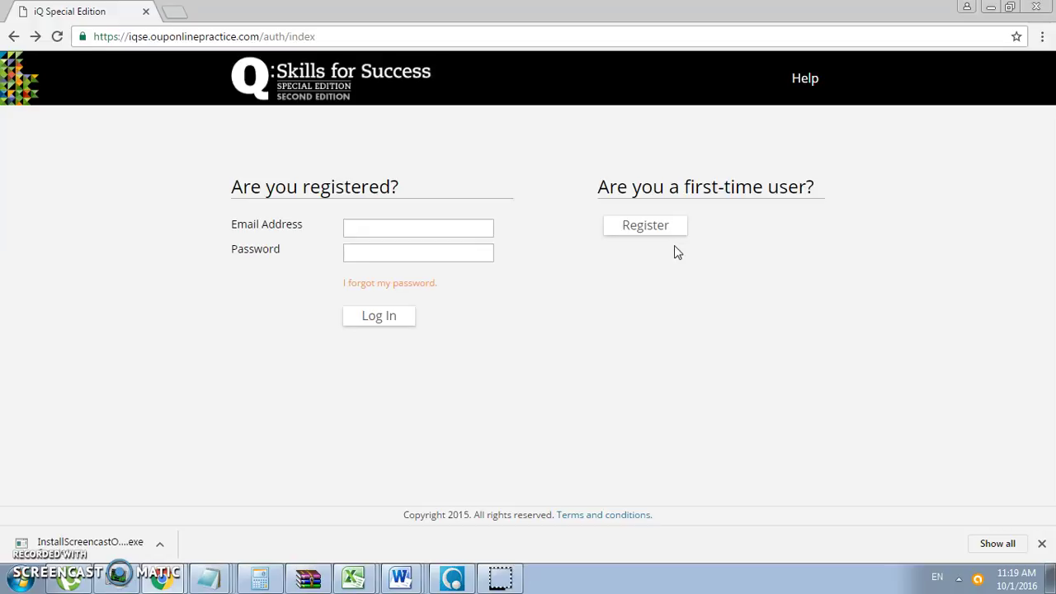
{"action": "left_click", "coordinate": [394, 228]}
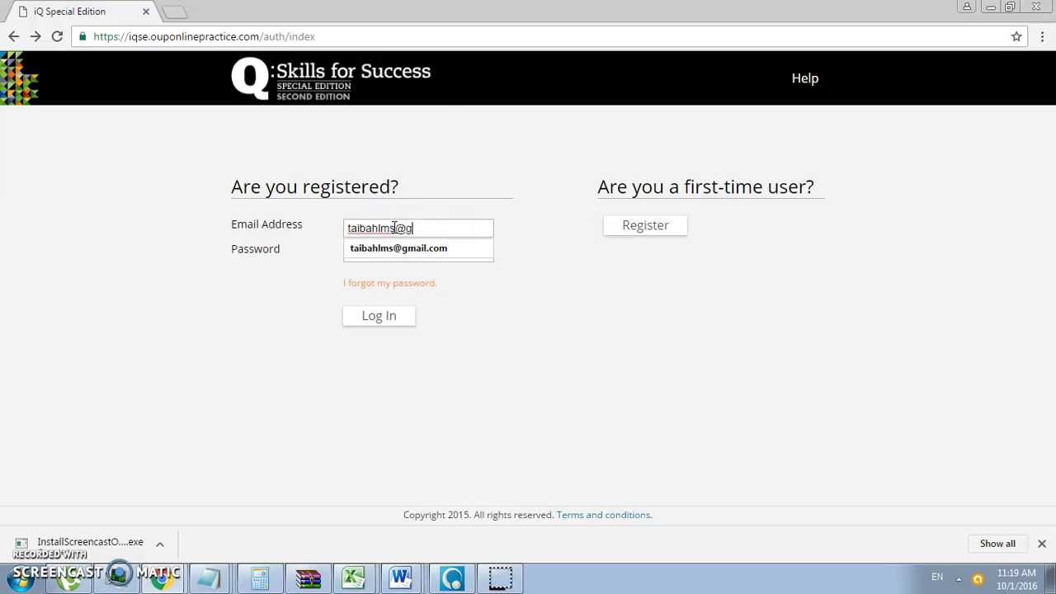
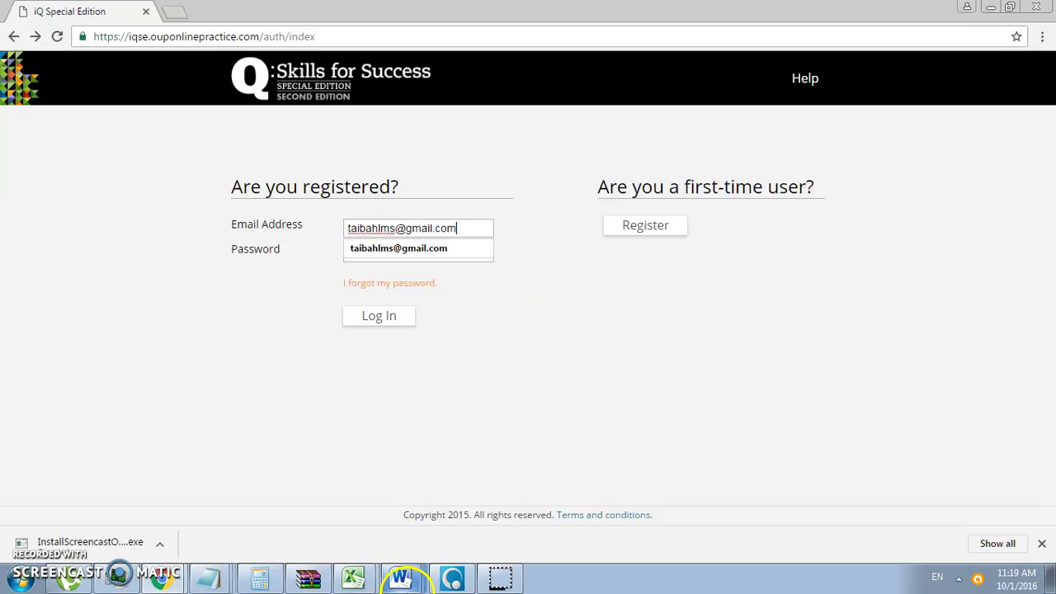
{"action": "left_click", "coordinate": [401, 578]}
{"action": "left_click", "coordinate": [379, 254]}
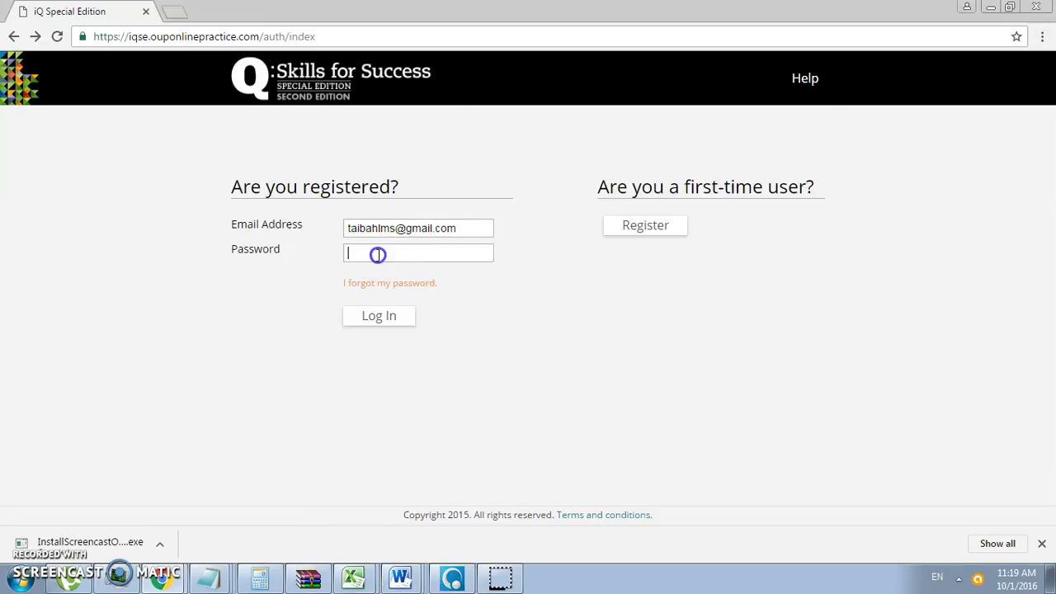
{"action": "type", "text": "•••••••••••"}
{"action": "left_click", "coordinate": [378, 317]}
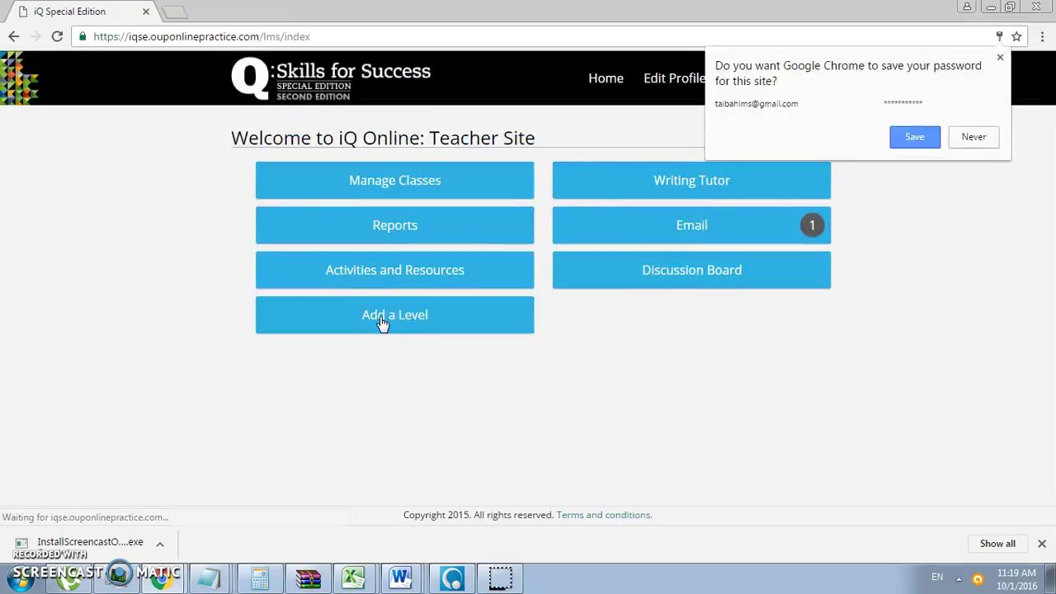
- Dismiss Chrome's save-password prompt and review the Teacher Site home options
{"action": "left_click", "coordinate": [999, 57]}
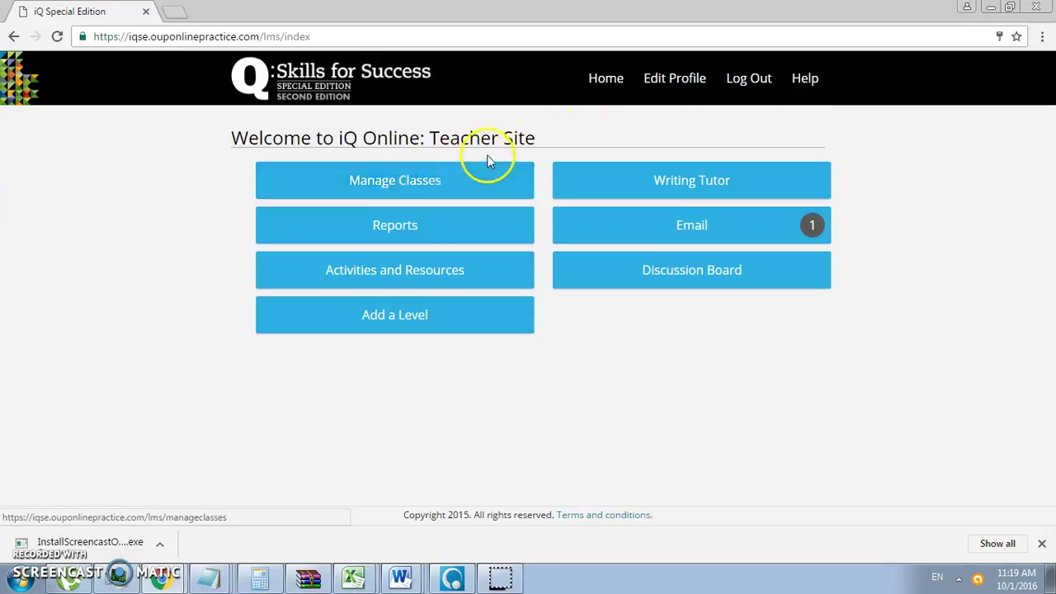
{"action": "left_click", "coordinate": [391, 197]}
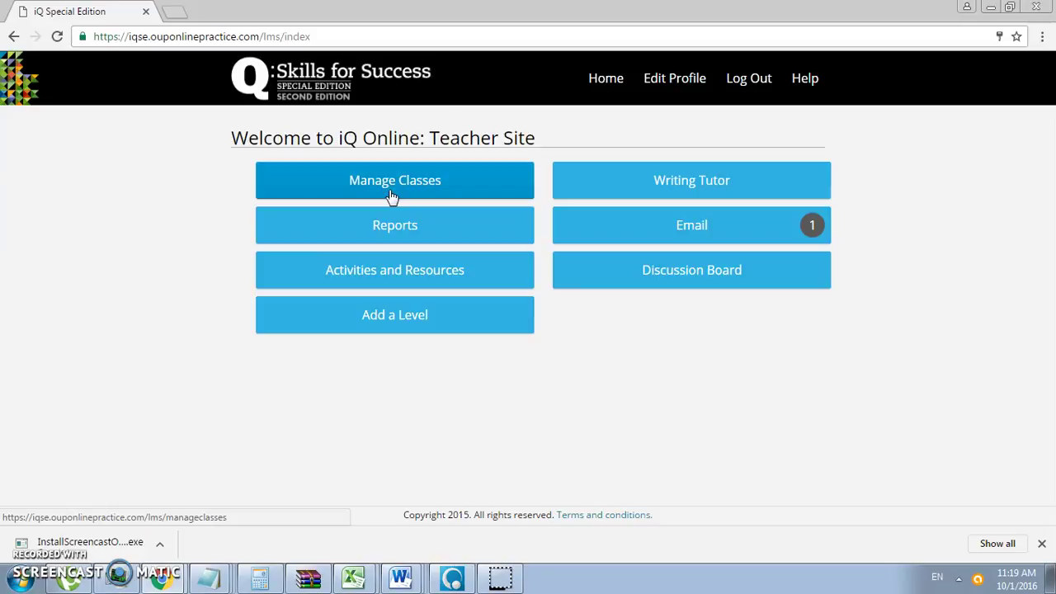
{"action": "left_click", "coordinate": [389, 211]}
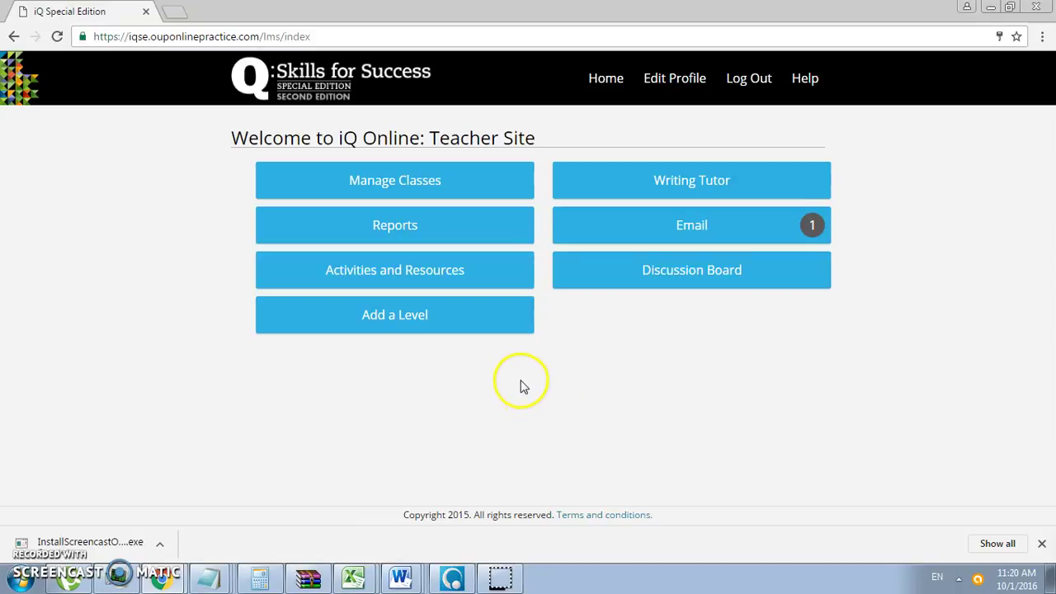
- Go to Manage Classes and start adding a new class
{"action": "left_click", "coordinate": [413, 189]}
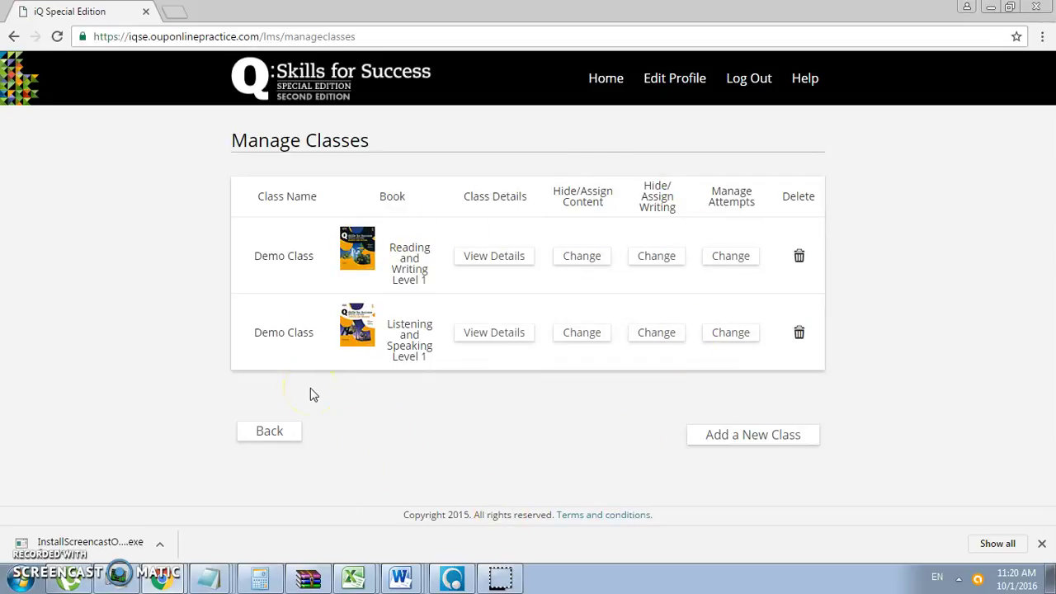
{"action": "left_click", "coordinate": [760, 442]}
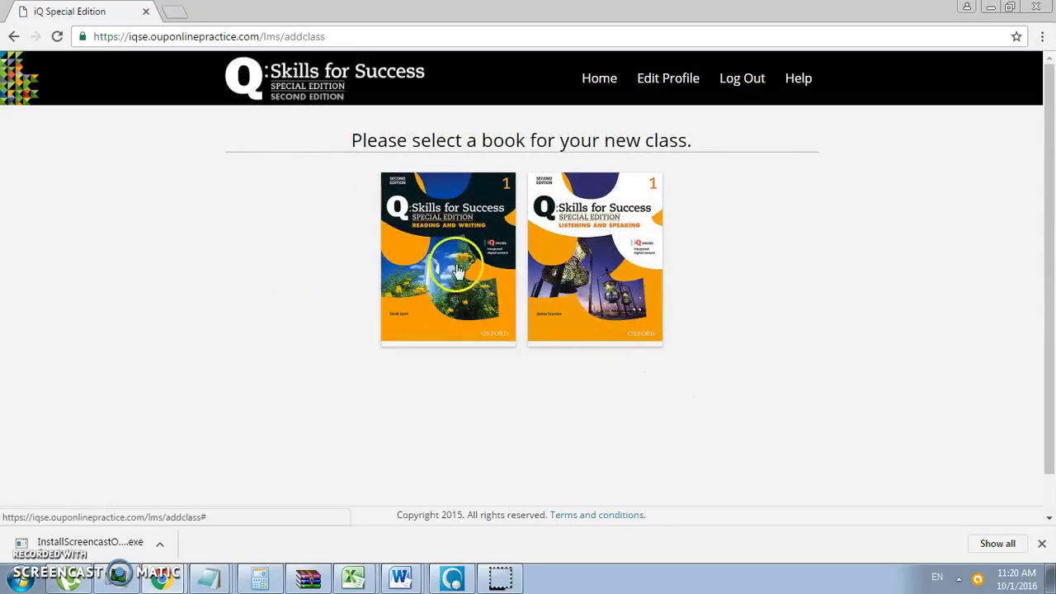
- Select the Reading and Writing 1 book for the new class
{"action": "left_click", "coordinate": [435, 244]}
{"action": "left_click", "coordinate": [577, 264]}
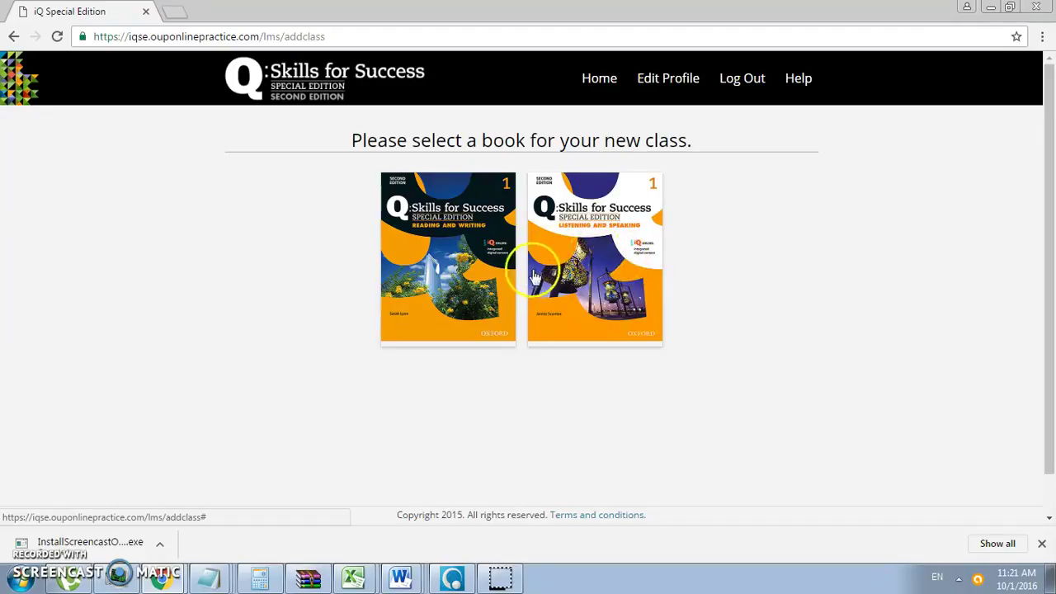
{"action": "left_click", "coordinate": [457, 254]}
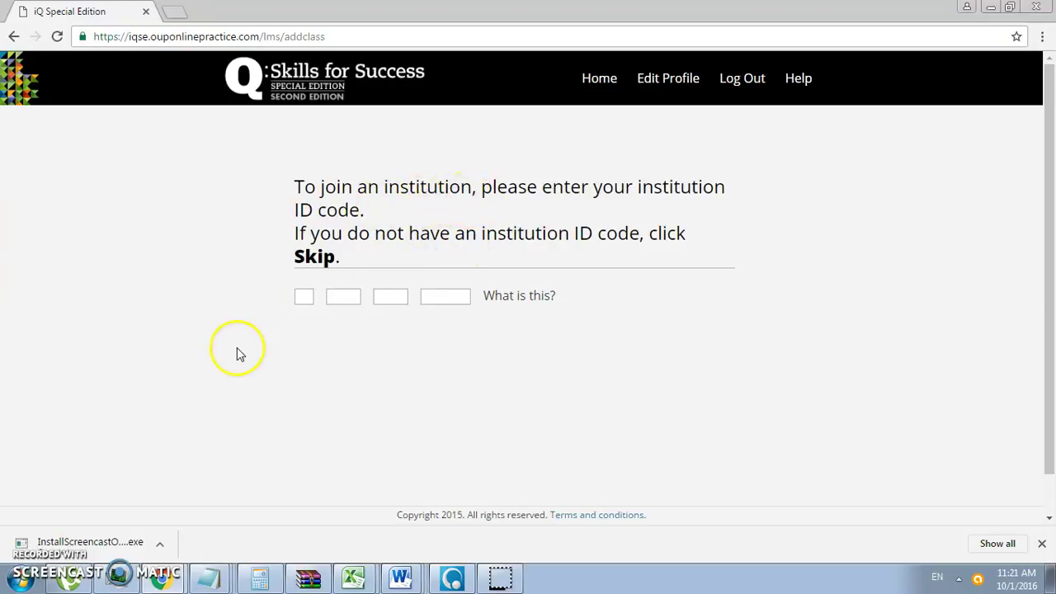
- Enter the institution ID code and continue to the class-naming step
{"action": "left_click", "coordinate": [303, 297]}
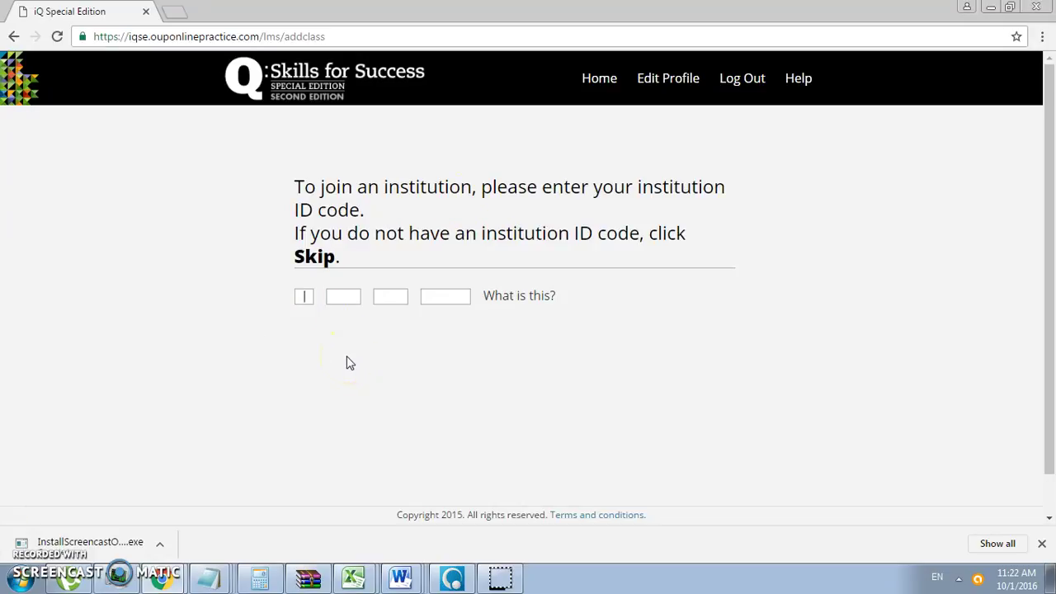
{"action": "left_click", "coordinate": [459, 361]}
{"action": "scroll", "coordinate": [474, 359], "scroll_direction": "down", "scroll_amount": 1}
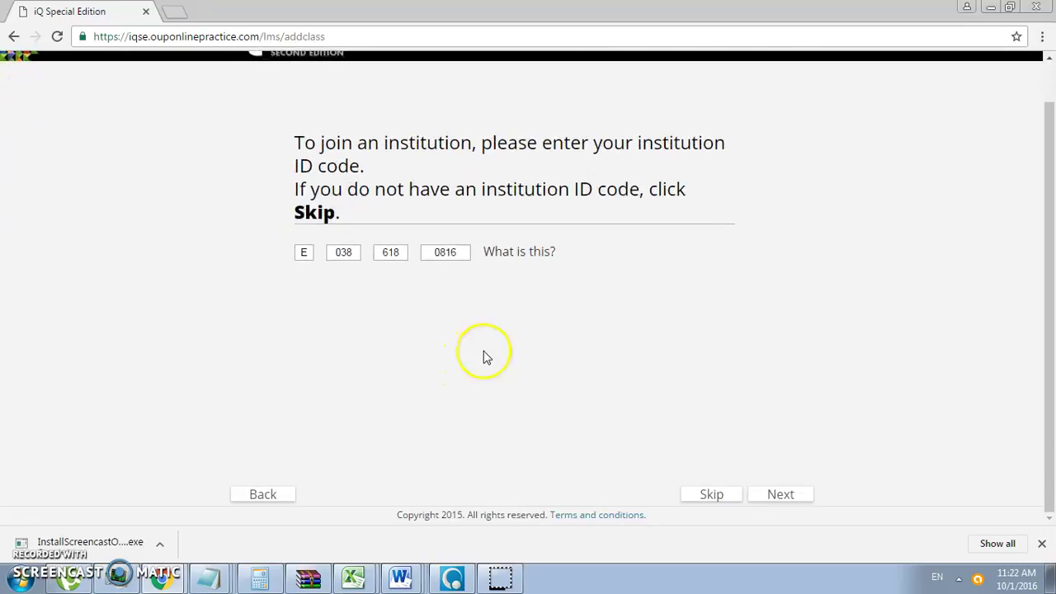
{"action": "left_click", "coordinate": [781, 497]}
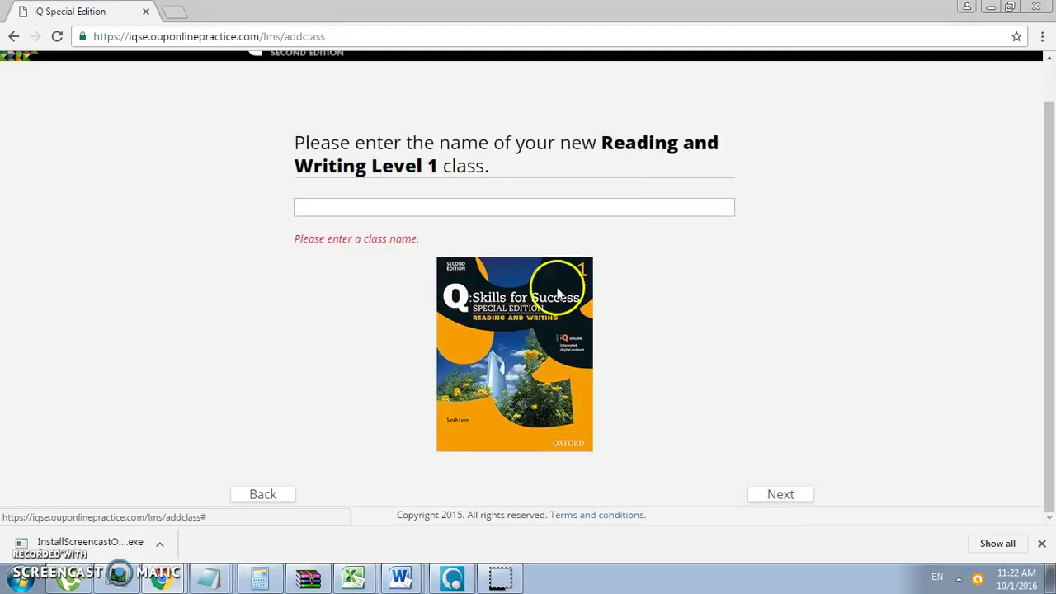
- Name the new Reading and Writing Level 1 class AA99RW and create it
{"action": "left_click", "coordinate": [360, 212]}
{"action": "left_click", "coordinate": [357, 209]}
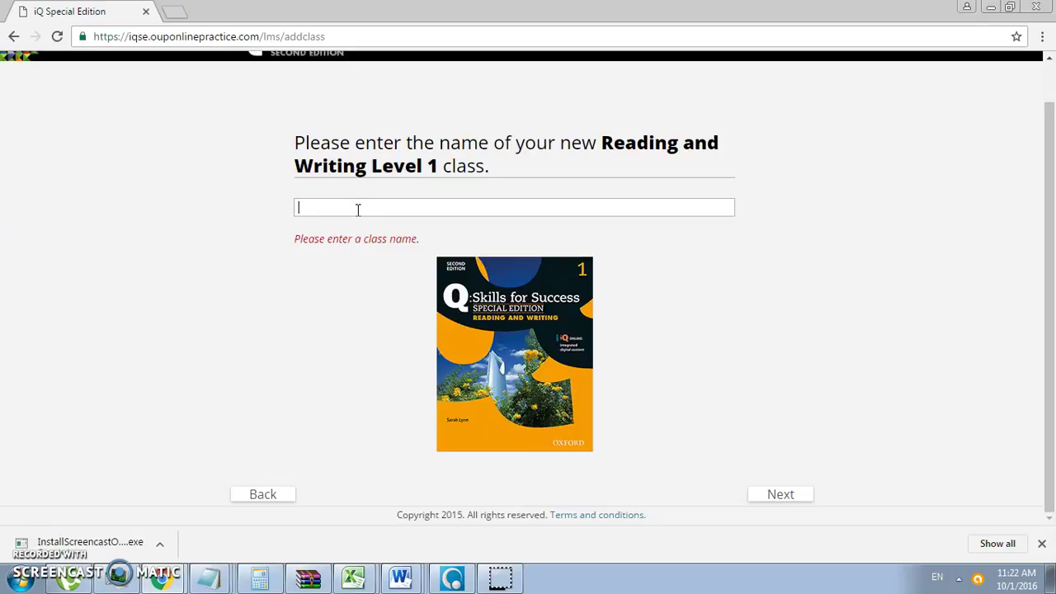
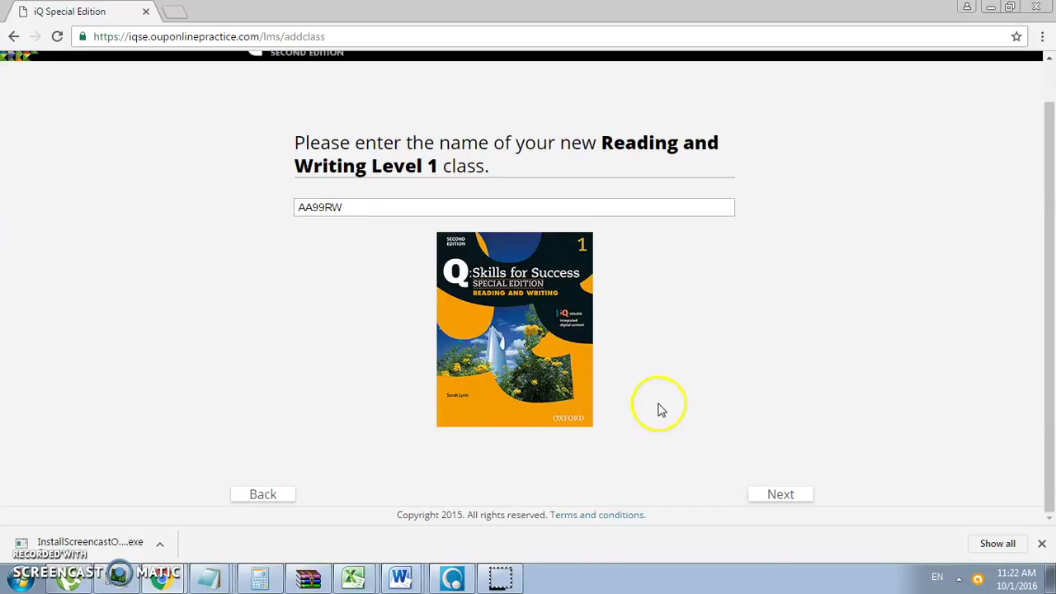
{"action": "left_click", "coordinate": [782, 495]}
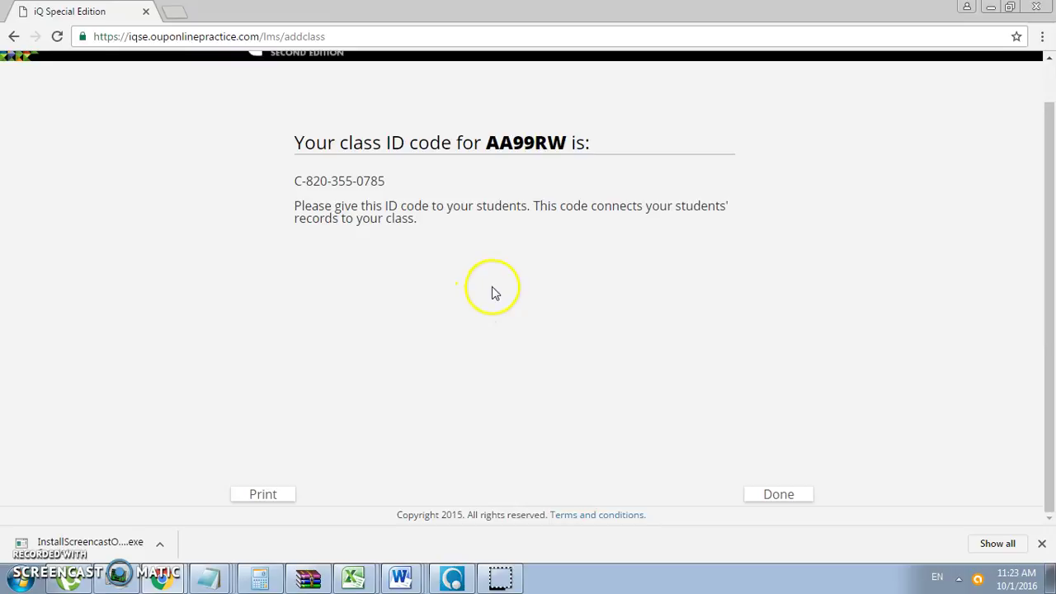
- Finish the class ID page so AA99RW appears in the Manage Classes list
{"action": "left_click", "coordinate": [776, 496]}
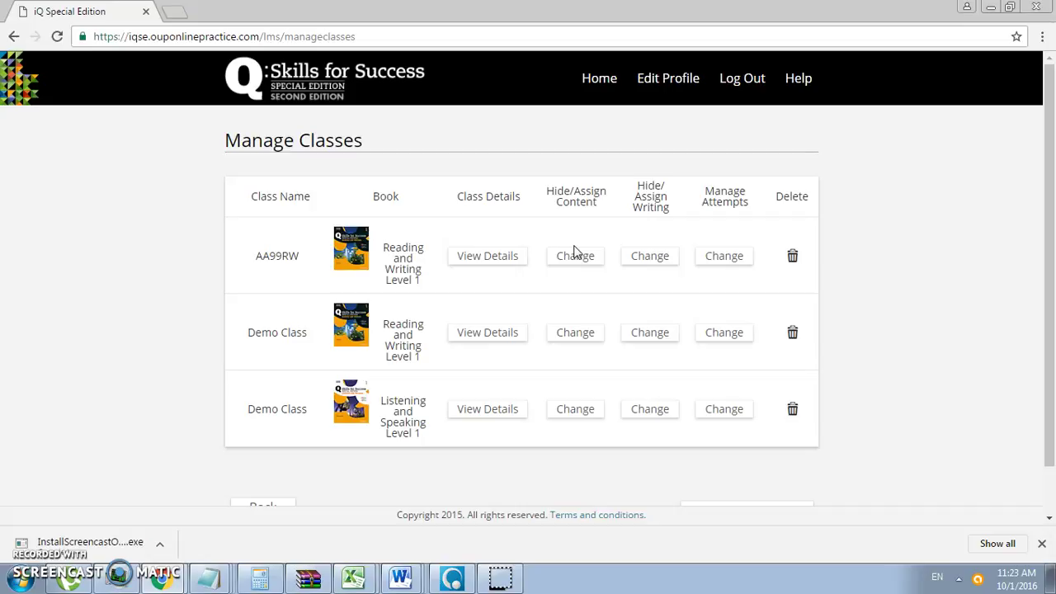
{"action": "left_click", "coordinate": [492, 257]}
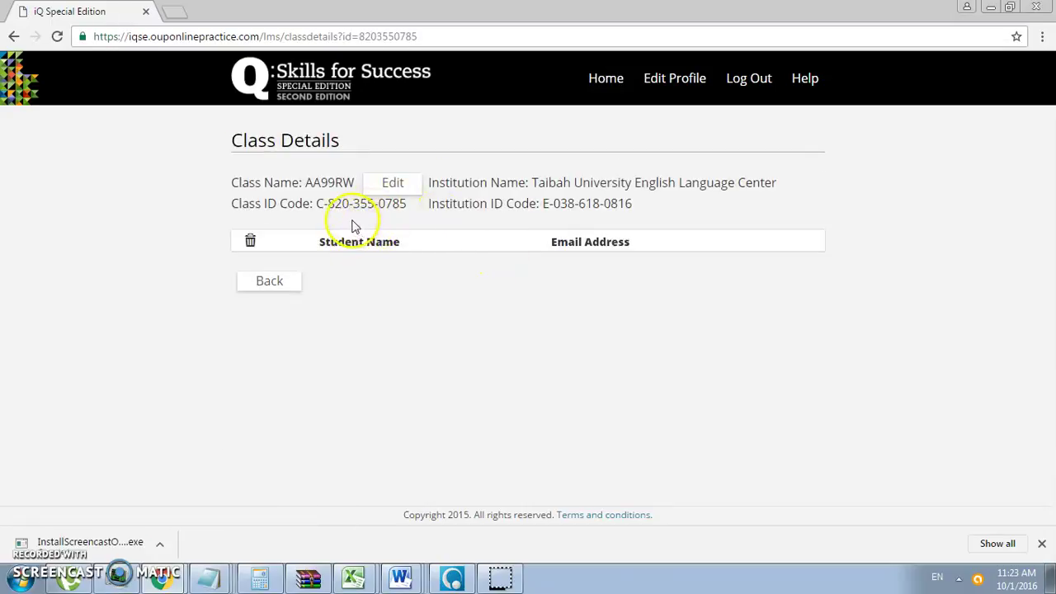
{"action": "left_click_drag", "start_coordinate": [318, 206], "coordinate": [400, 208]}
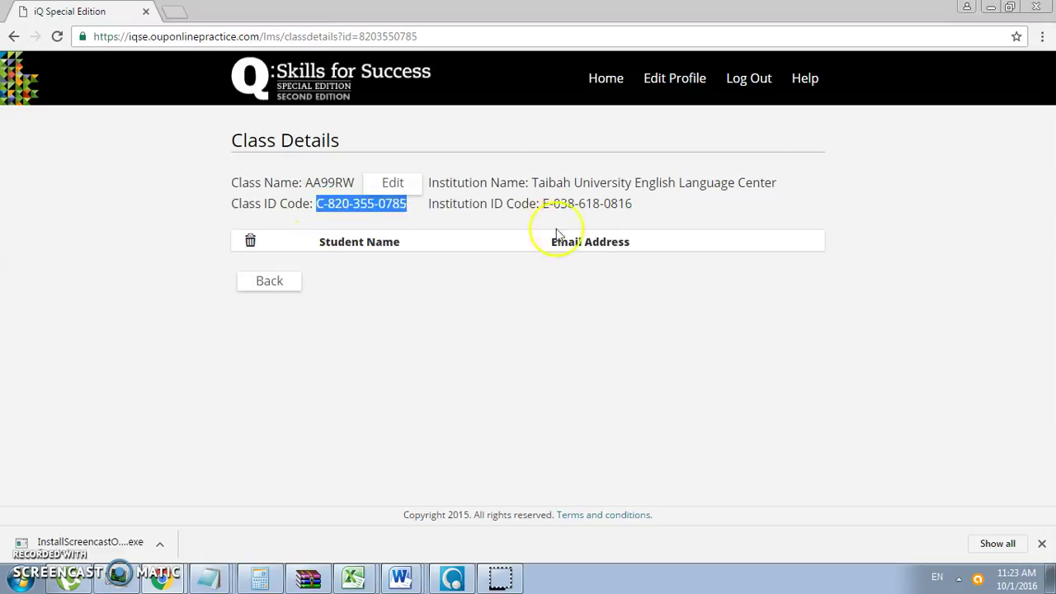
{"action": "left_click_drag", "start_coordinate": [544, 204], "coordinate": [633, 208]}
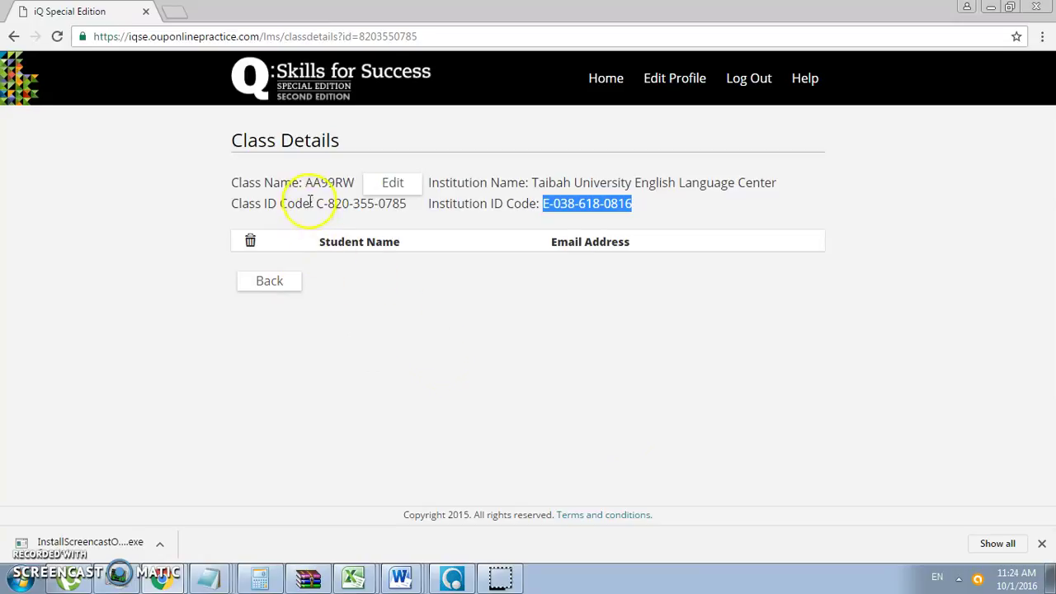
{"action": "left_click_drag", "start_coordinate": [316, 202], "coordinate": [404, 203]}
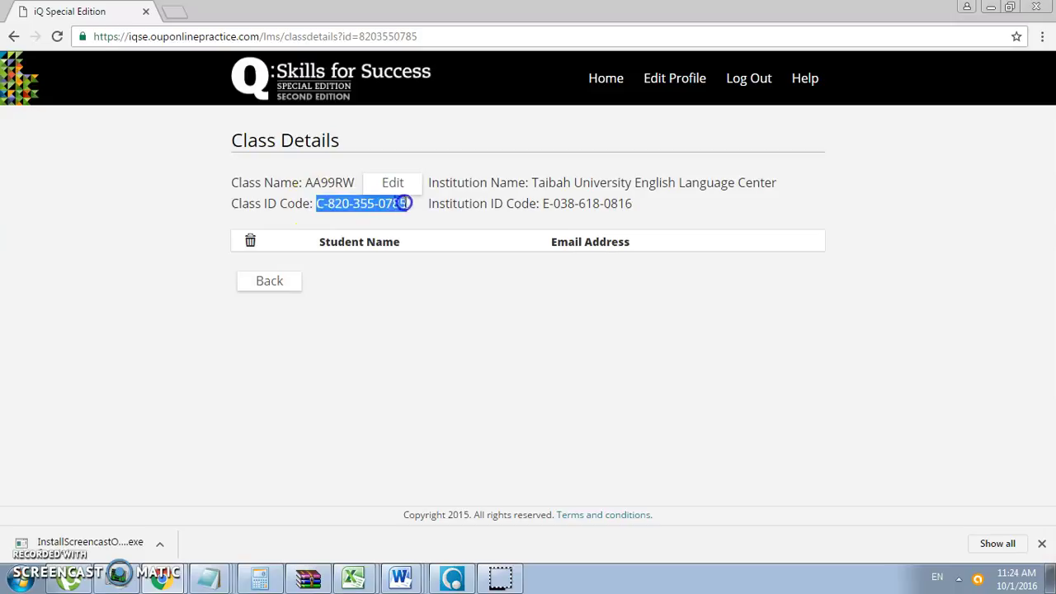
{"action": "left_click", "coordinate": [267, 283]}
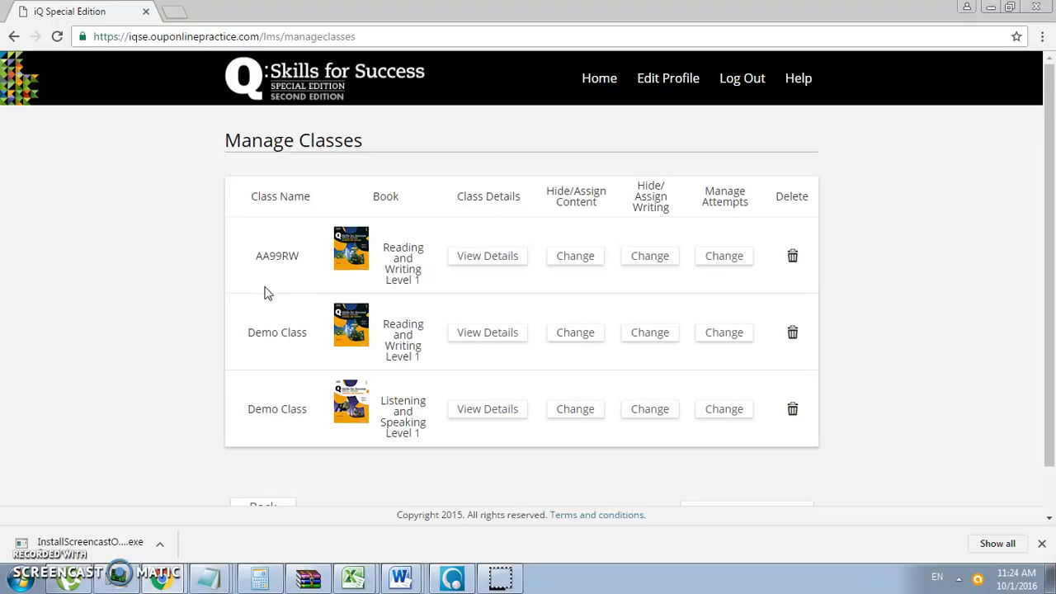
- Open AA99RW's Hide/Assign Content page and assign Unit 2 Test to students
{"action": "left_click", "coordinate": [574, 264]}
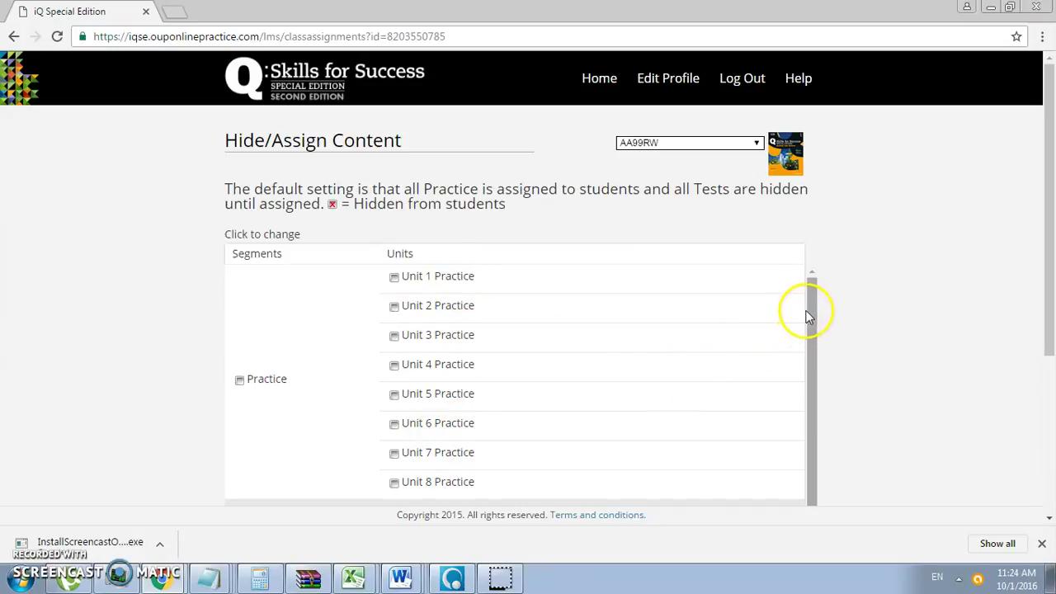
{"action": "left_click_drag", "start_coordinate": [813, 303], "coordinate": [806, 453]}
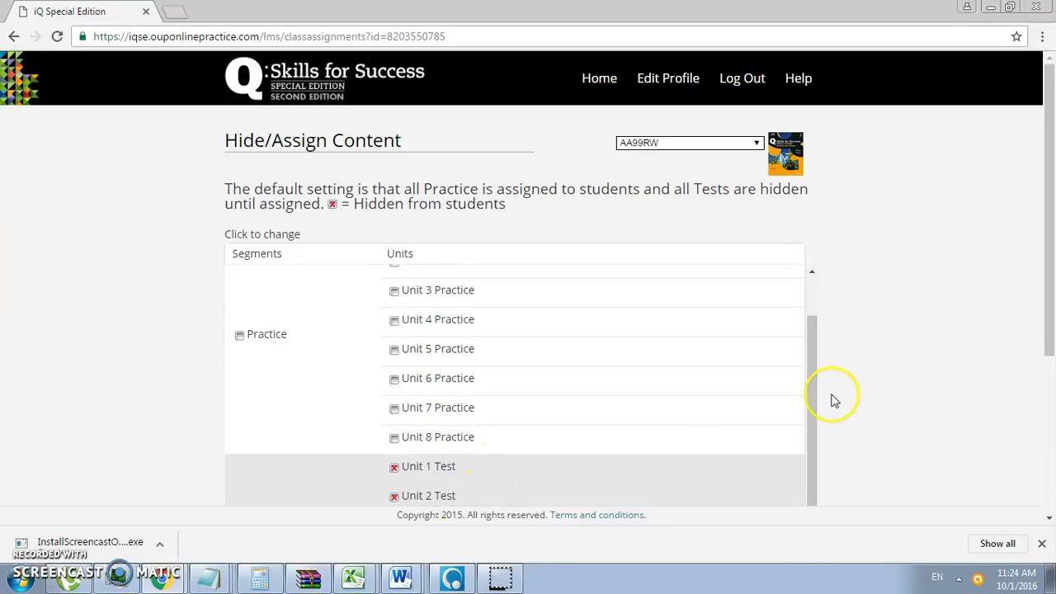
{"action": "left_click_drag", "start_coordinate": [816, 404], "coordinate": [790, 520]}
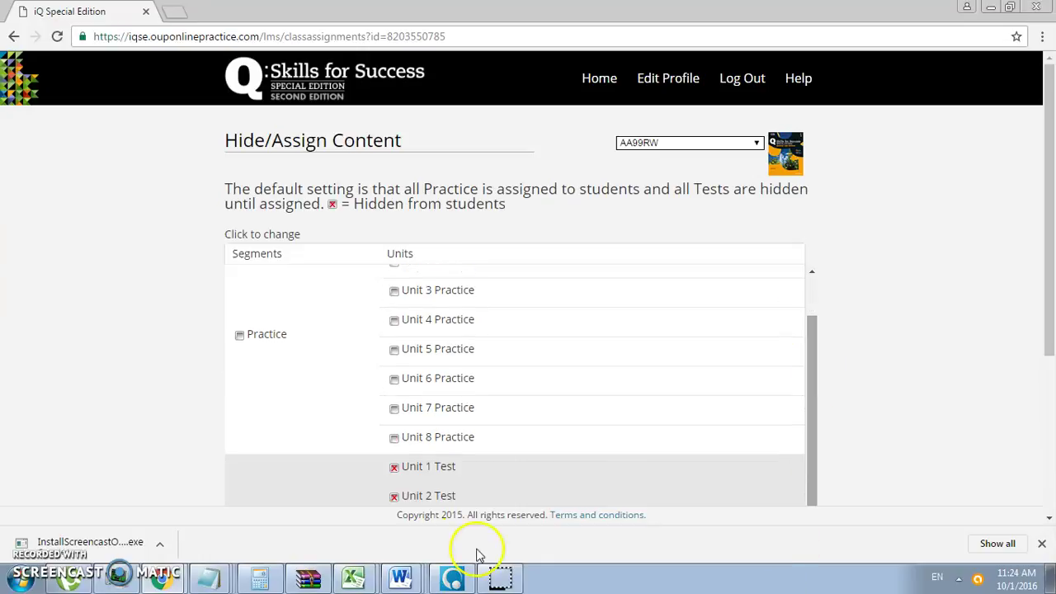
{"action": "left_click", "coordinate": [394, 496]}
- Hide Unit 3–8 Practice from students, keeping Unit 1 and Unit 2 Practice assigned
{"action": "left_click_drag", "start_coordinate": [810, 388], "coordinate": [818, 278]}
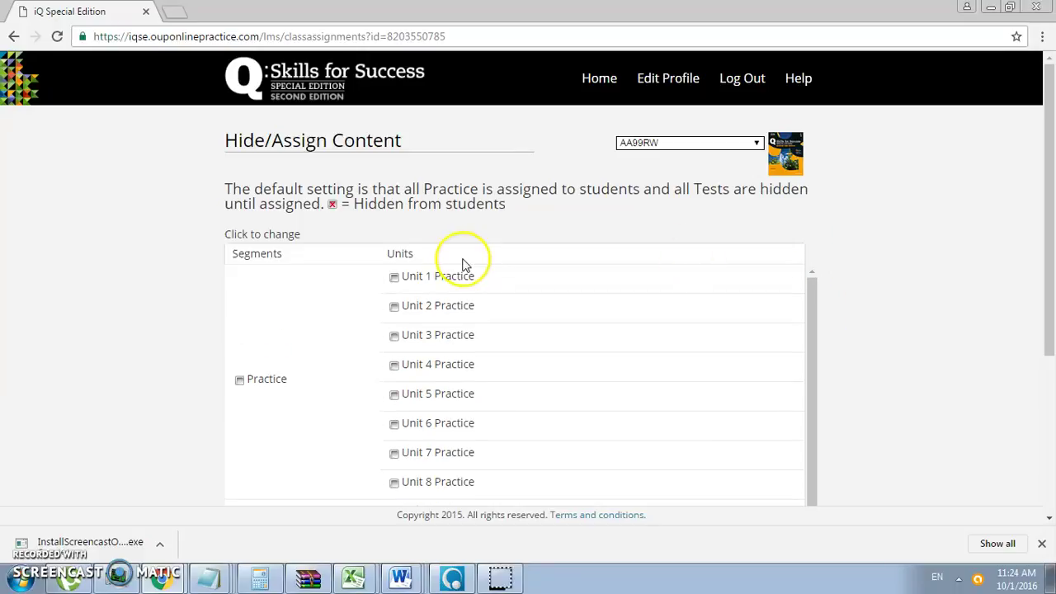
{"action": "left_click", "coordinate": [393, 306]}
{"action": "left_click", "coordinate": [395, 335]}
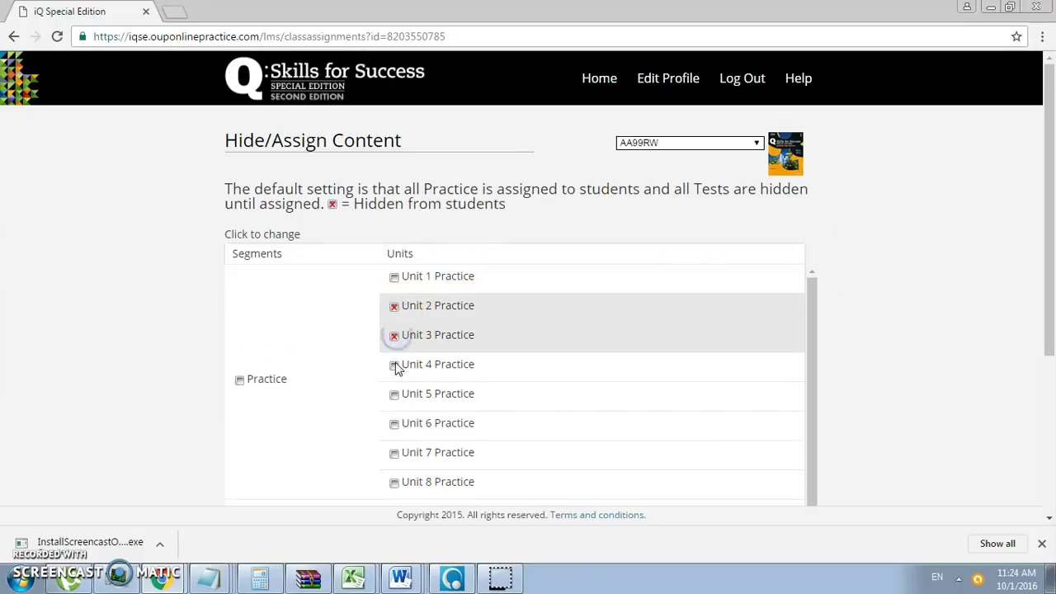
{"action": "left_click", "coordinate": [394, 364]}
{"action": "left_click", "coordinate": [394, 393]}
{"action": "left_click", "coordinate": [394, 422]}
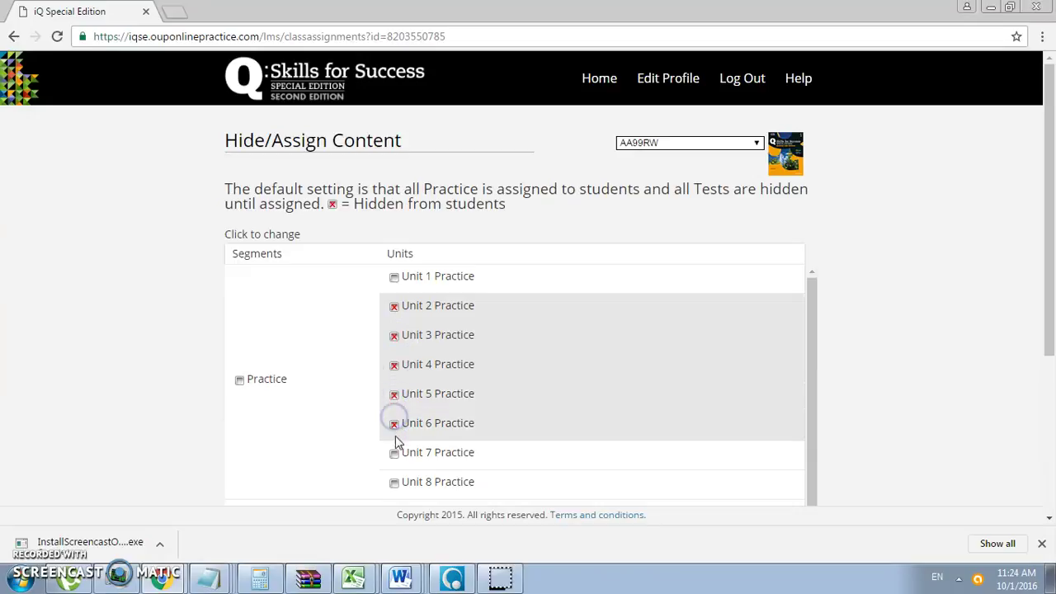
{"action": "left_click", "coordinate": [394, 452]}
{"action": "left_click", "coordinate": [394, 482]}
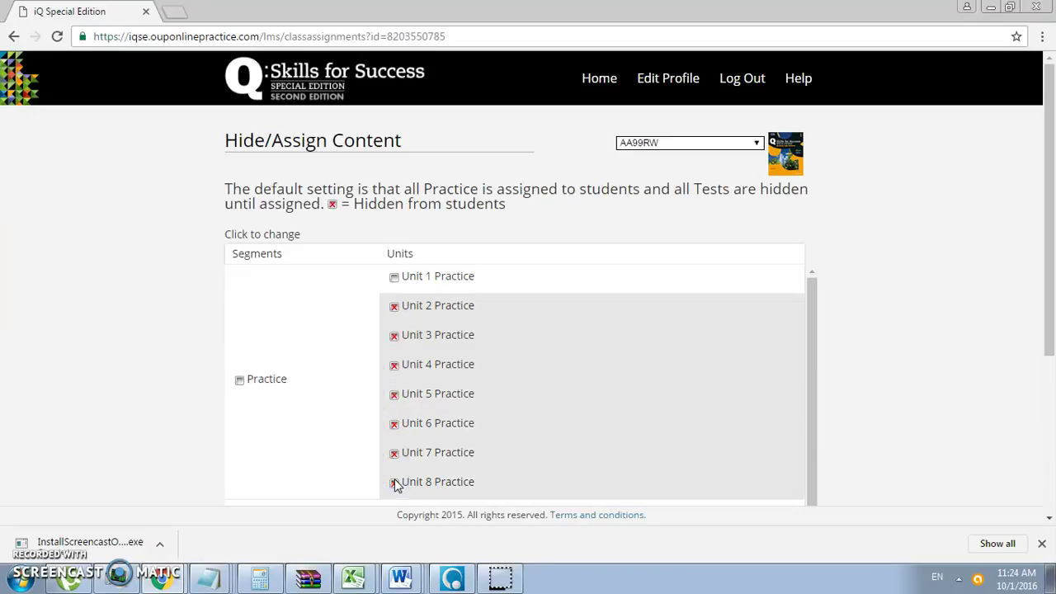
{"action": "left_click", "coordinate": [394, 306]}
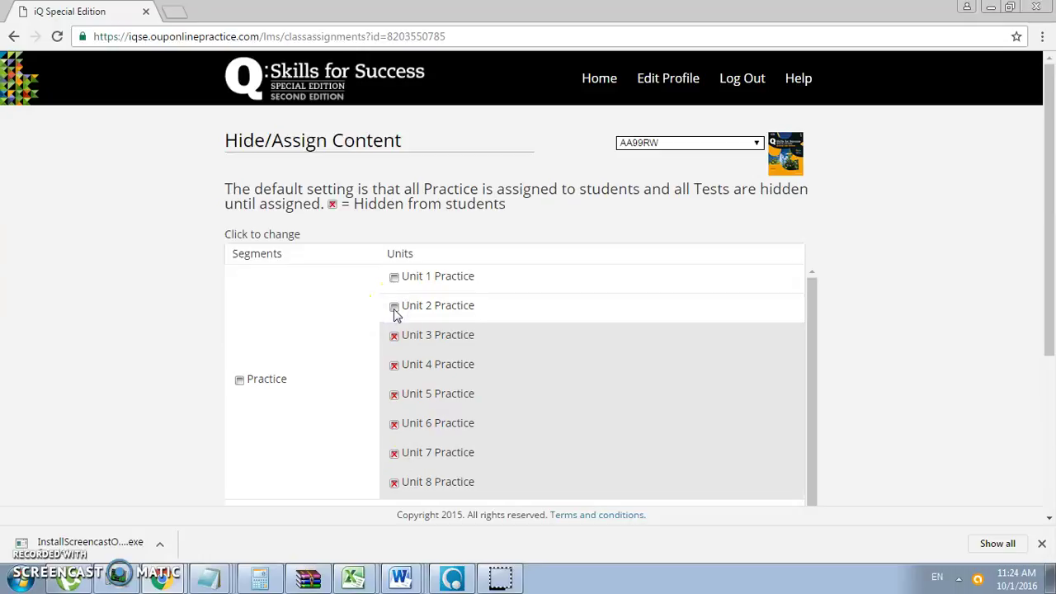
- Assign Unit 3 Test so Tests for Units 1–3 are visible to AA99RW students
{"action": "left_click_drag", "start_coordinate": [815, 344], "coordinate": [806, 228]}
{"action": "left_click_drag", "start_coordinate": [1054, 285], "coordinate": [1044, 448]}
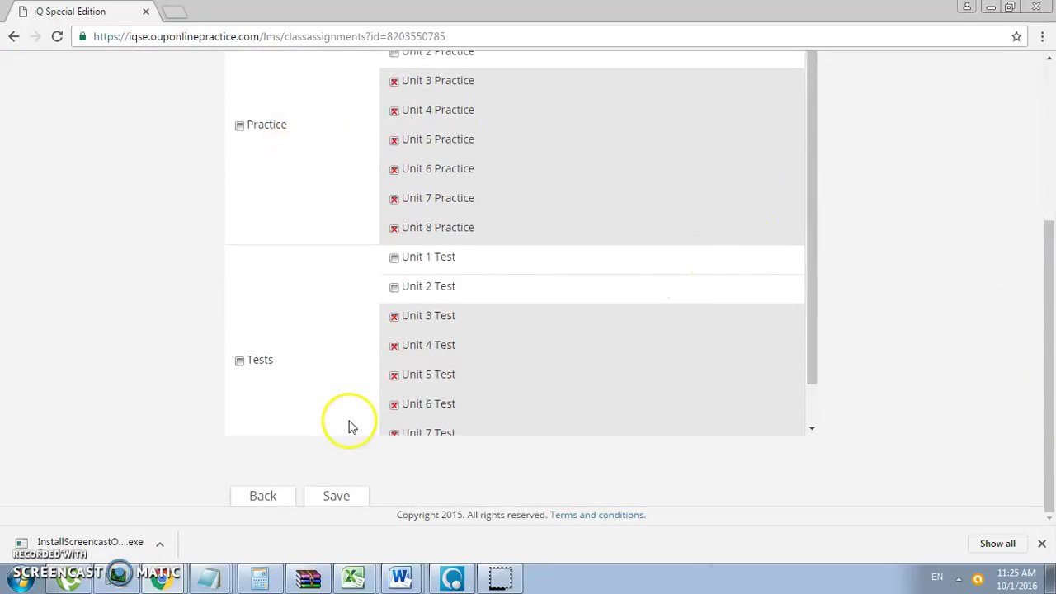
{"action": "left_click", "coordinate": [393, 316]}
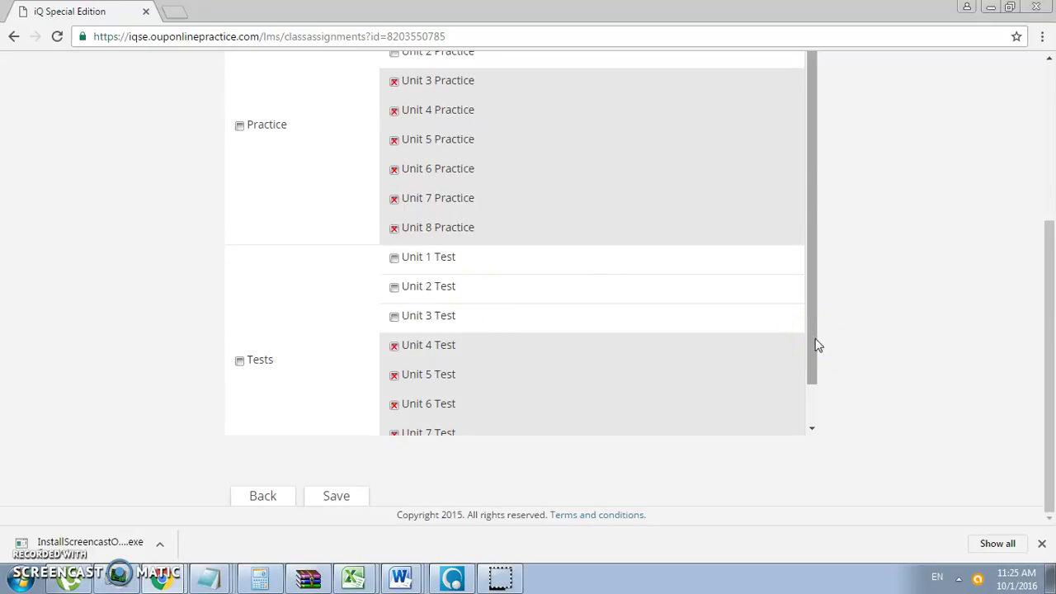
{"action": "left_click_drag", "start_coordinate": [816, 345], "coordinate": [815, 299]}
{"action": "left_click_drag", "start_coordinate": [1044, 338], "coordinate": [1051, 261]}
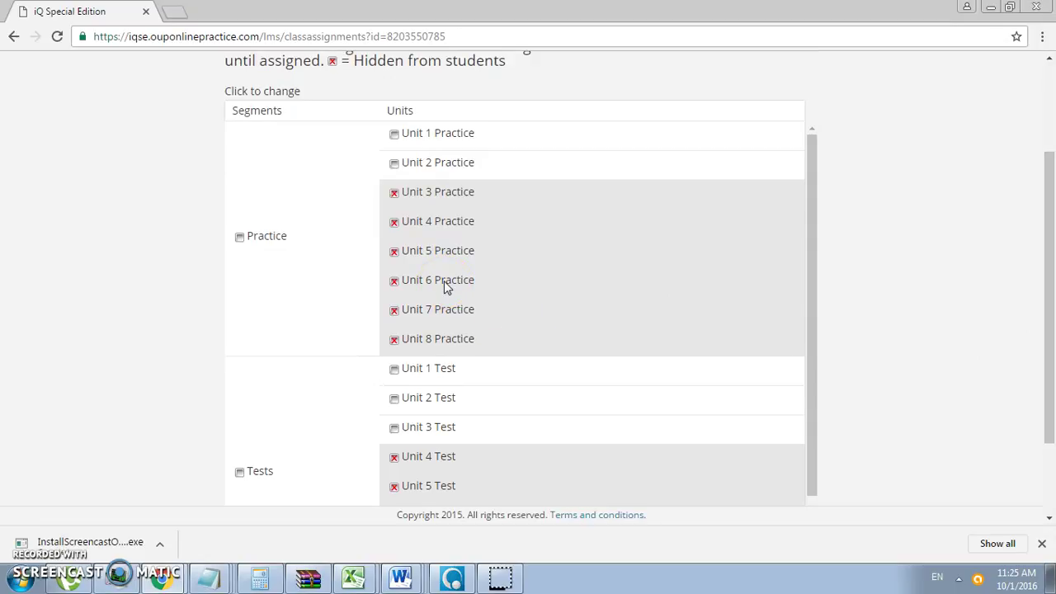
{"action": "left_click_drag", "start_coordinate": [1050, 229], "coordinate": [1046, 318]}
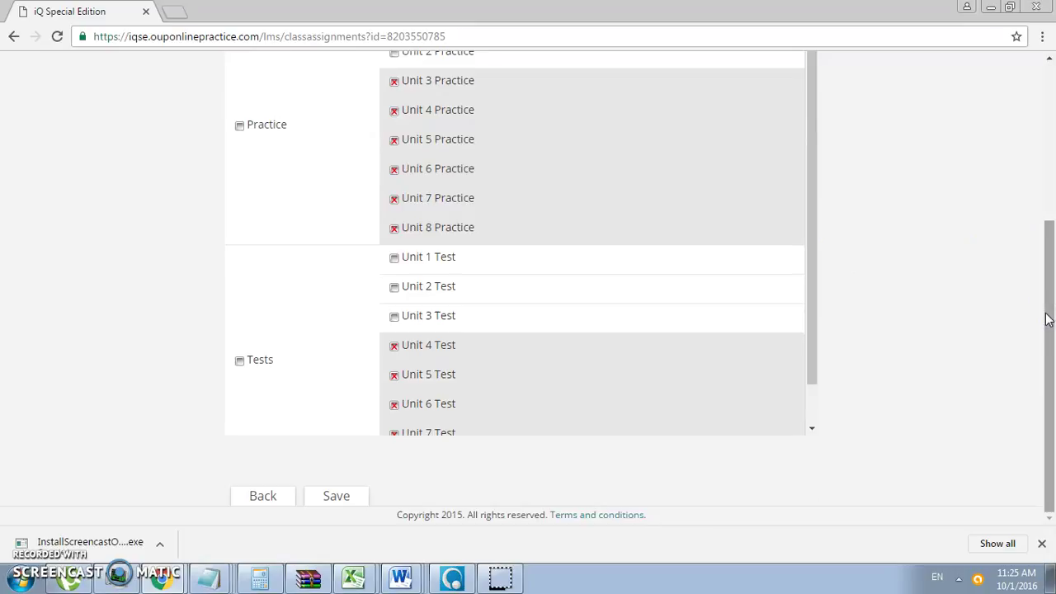
{"action": "left_click_drag", "start_coordinate": [1047, 315], "coordinate": [1039, 375]}
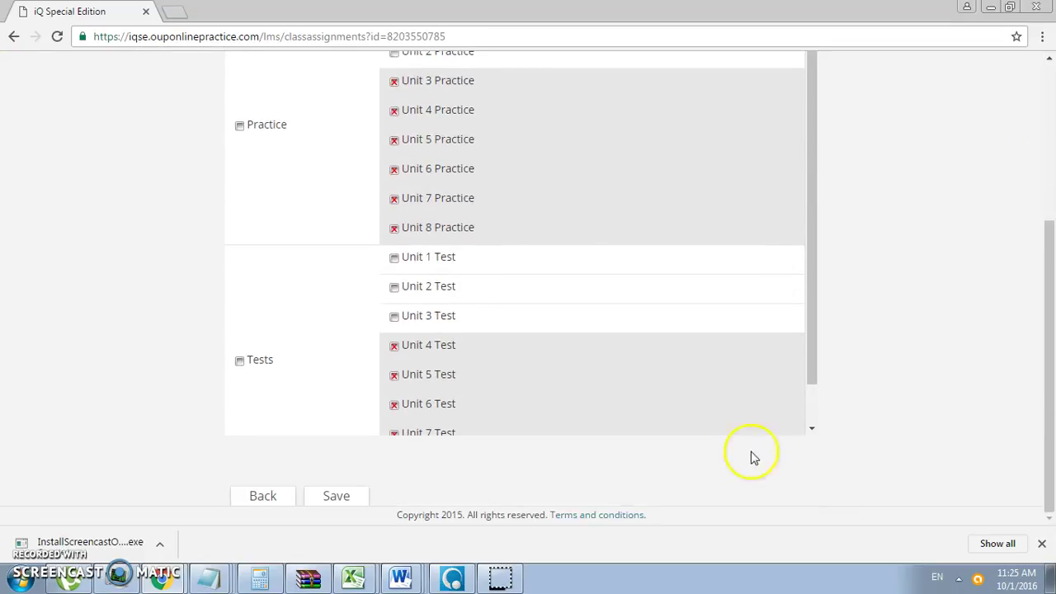
- Save AA99RW's content assignments, acknowledge the confirmation, and return to Manage Classes
{"action": "left_click", "coordinate": [345, 500]}
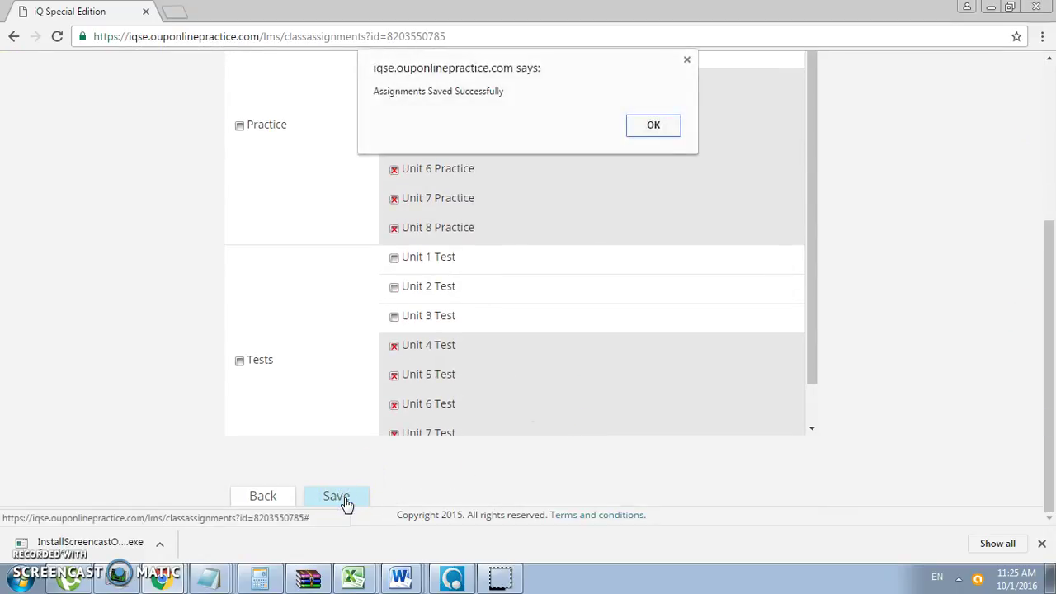
{"action": "left_click", "coordinate": [652, 123]}
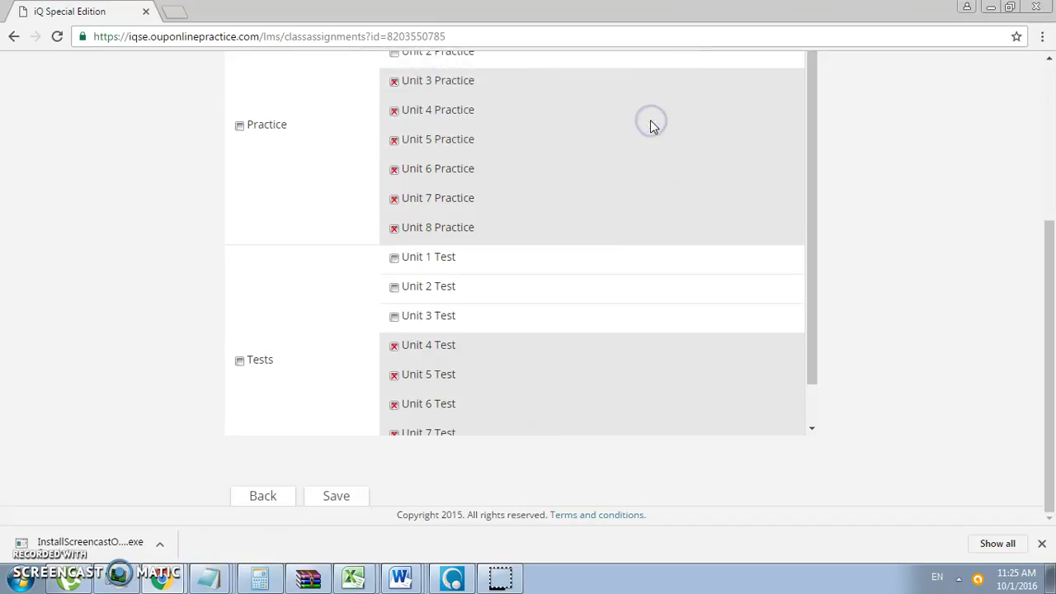
{"action": "left_click_drag", "start_coordinate": [1054, 307], "coordinate": [1049, 368]}
{"action": "left_click", "coordinate": [259, 506]}
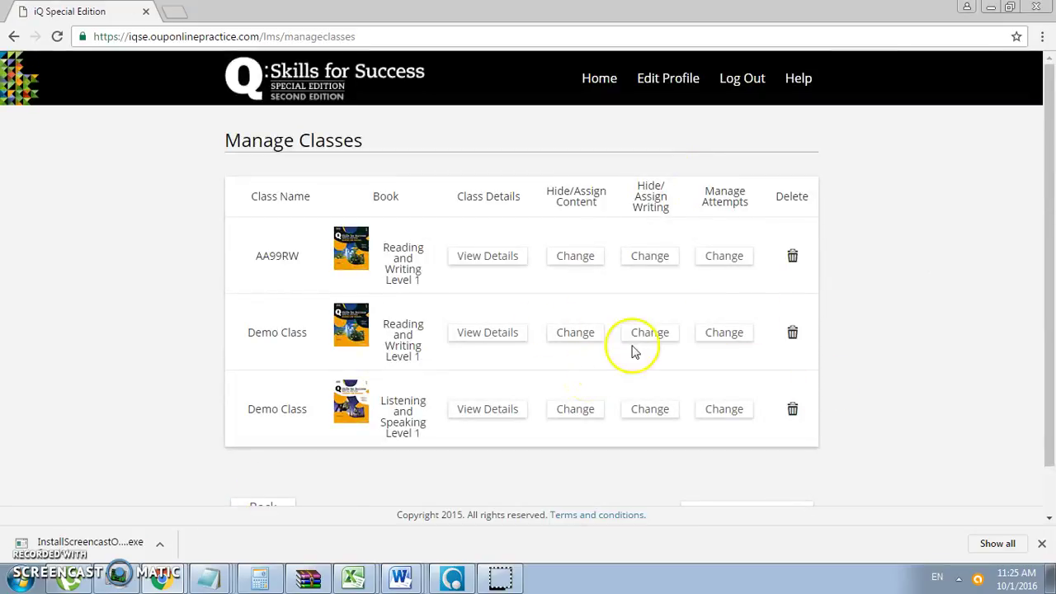
- Hide the Unit 3–8 writing assignments from AA99RW students
{"action": "left_click", "coordinate": [648, 261]}
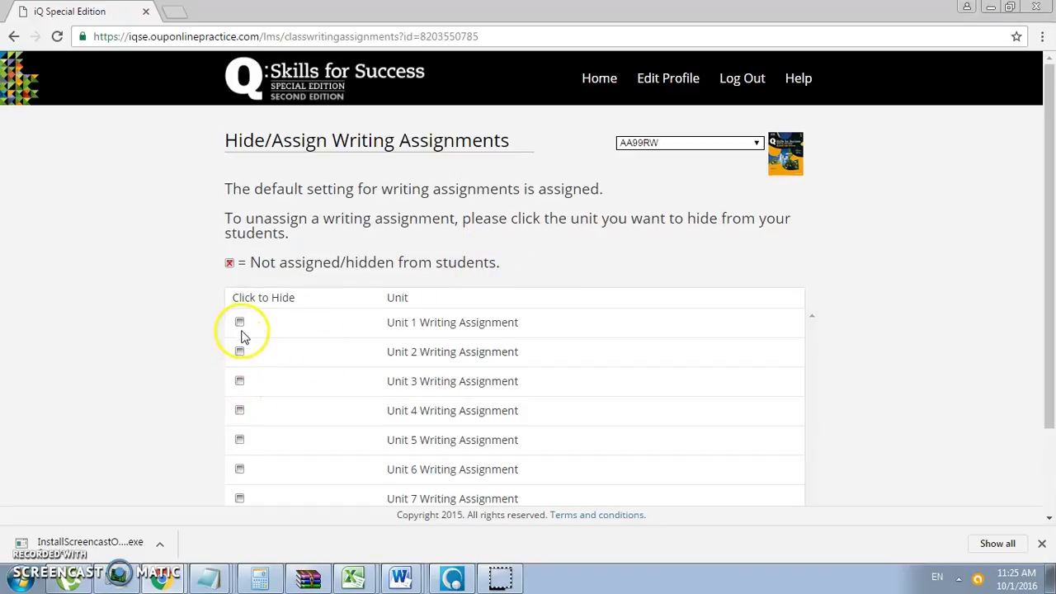
{"action": "left_click", "coordinate": [239, 380]}
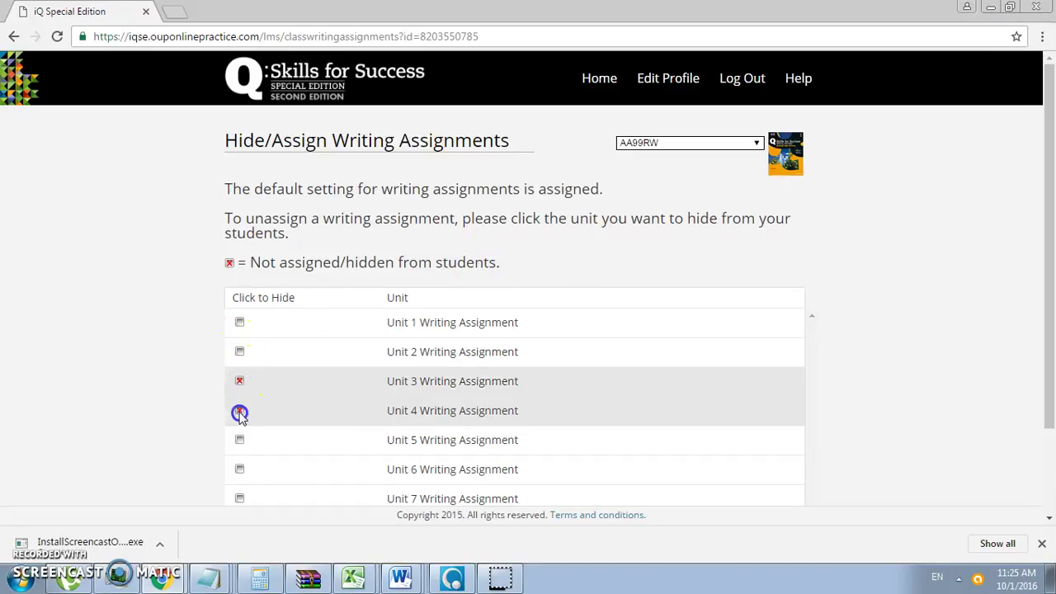
{"action": "left_click", "coordinate": [240, 439]}
{"action": "left_click", "coordinate": [239, 468]}
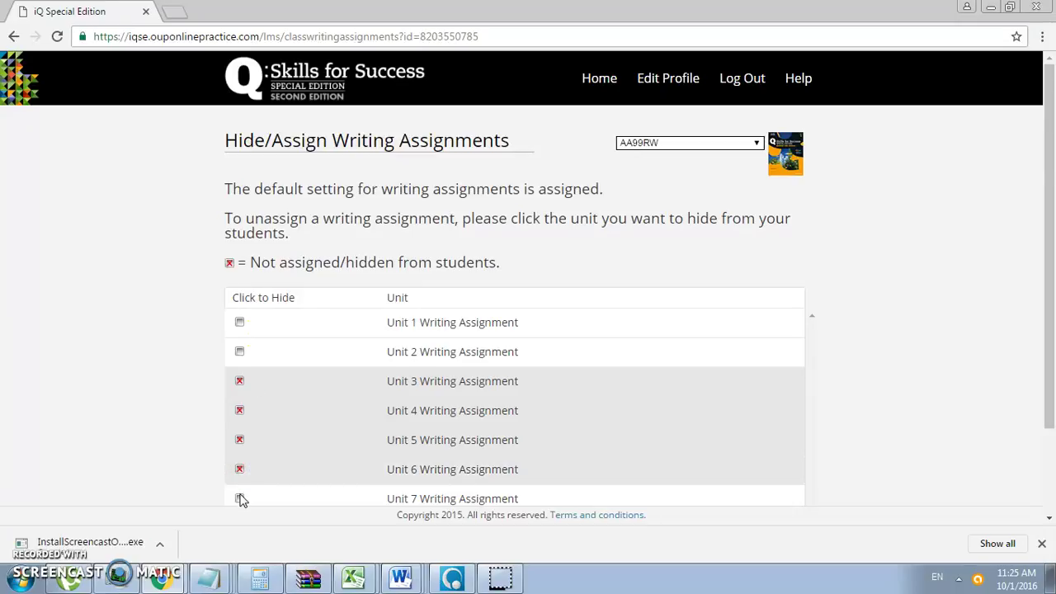
{"action": "left_click", "coordinate": [239, 498]}
{"action": "left_click_drag", "start_coordinate": [1044, 228], "coordinate": [1023, 356]}
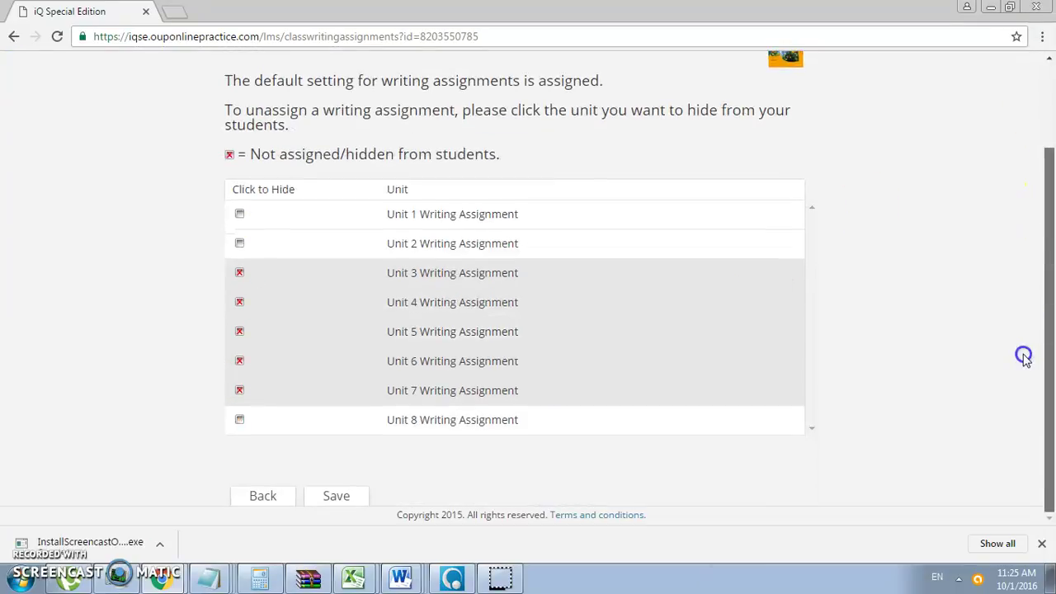
{"action": "left_click", "coordinate": [238, 419]}
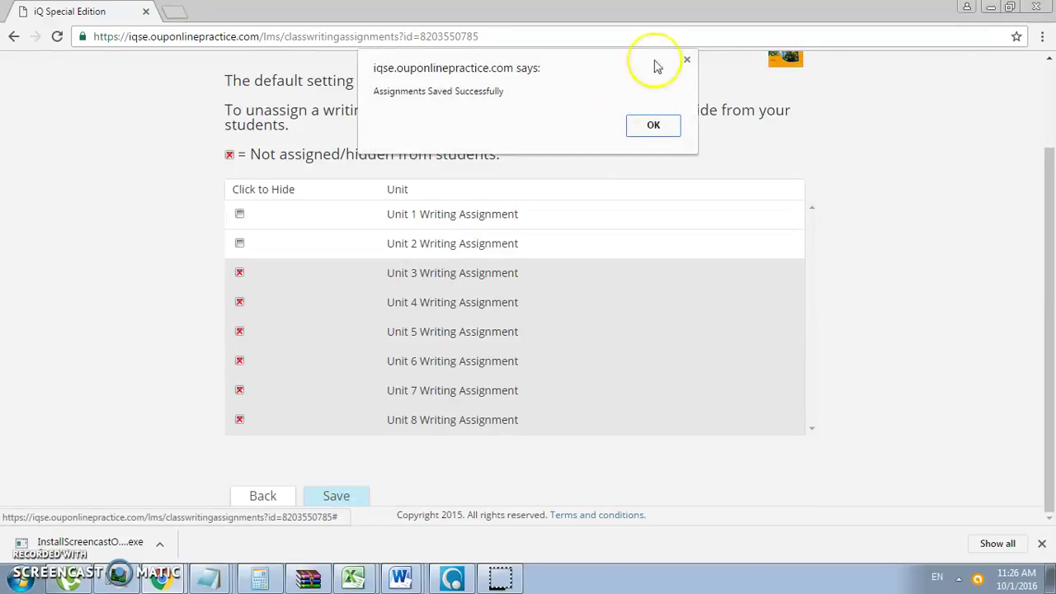
- Save the writing assignment settings, acknowledge the confirmation, and return to Manage Classes
{"action": "left_click", "coordinate": [653, 126]}
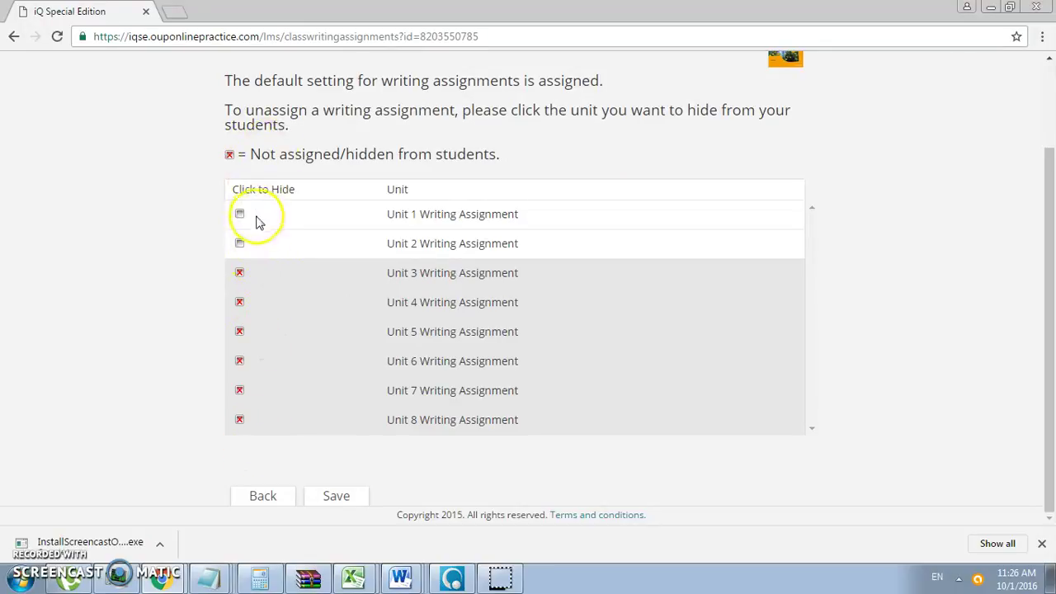
{"action": "left_click_drag", "start_coordinate": [1044, 275], "coordinate": [1045, 342]}
{"action": "left_click", "coordinate": [338, 497]}
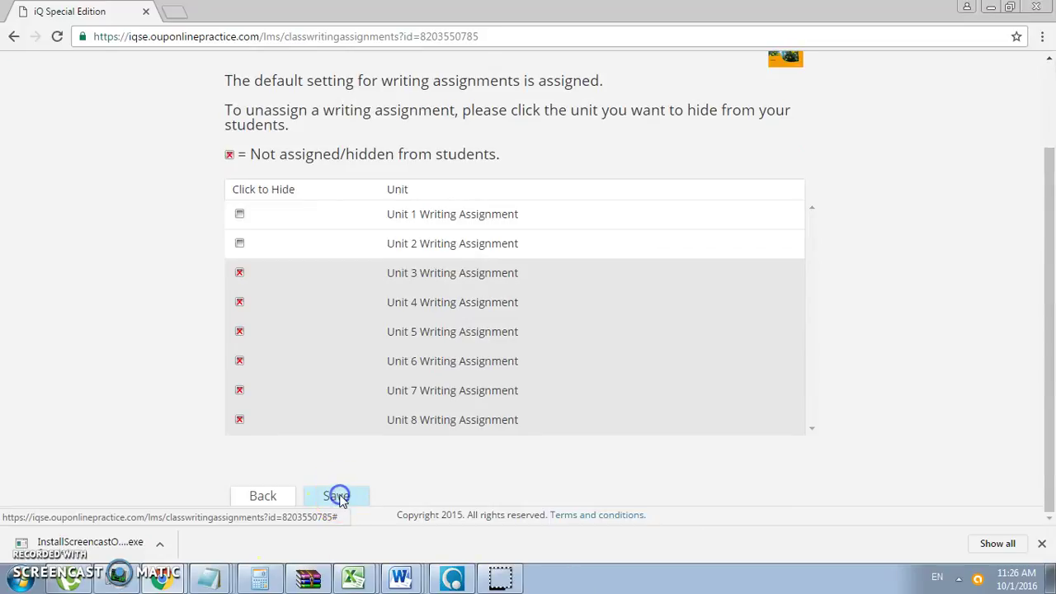
{"action": "left_click", "coordinate": [653, 147]}
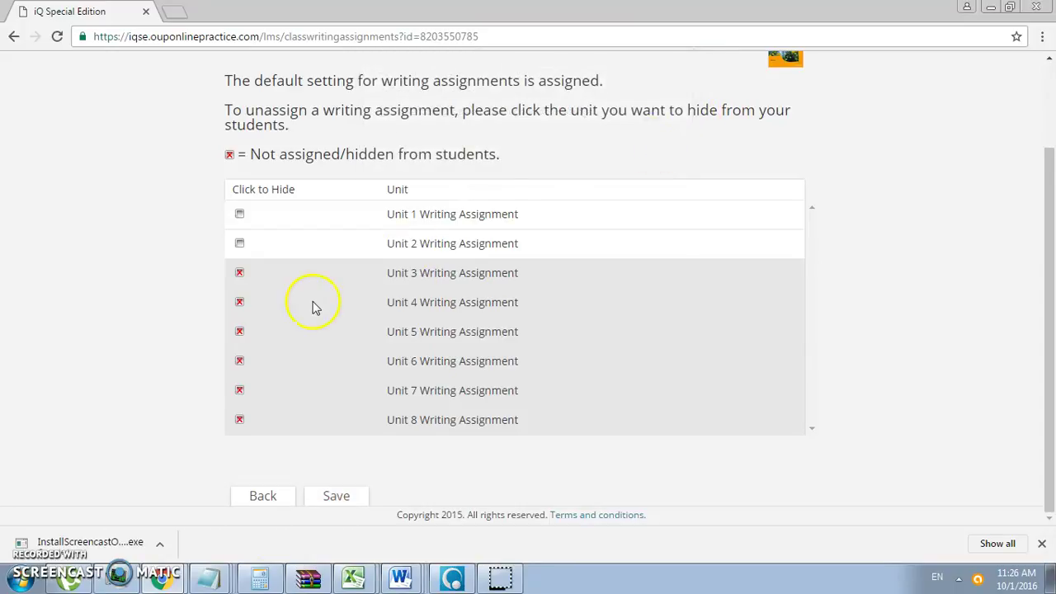
{"action": "left_click", "coordinate": [261, 495]}
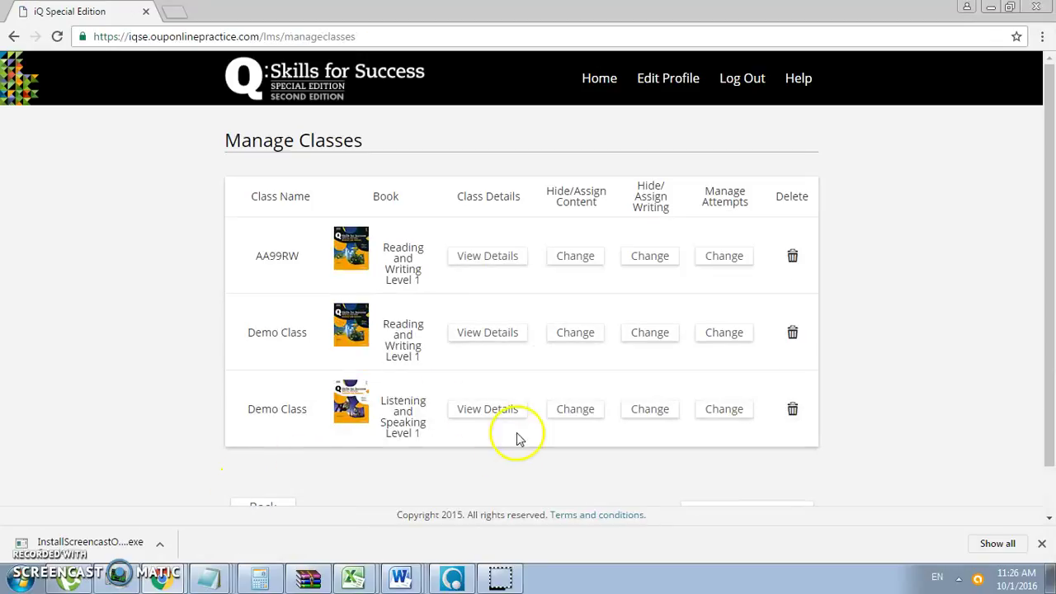
- Save AA99RW's attempts setting as last attempt only and return to Manage Classes
{"action": "left_click", "coordinate": [724, 259]}
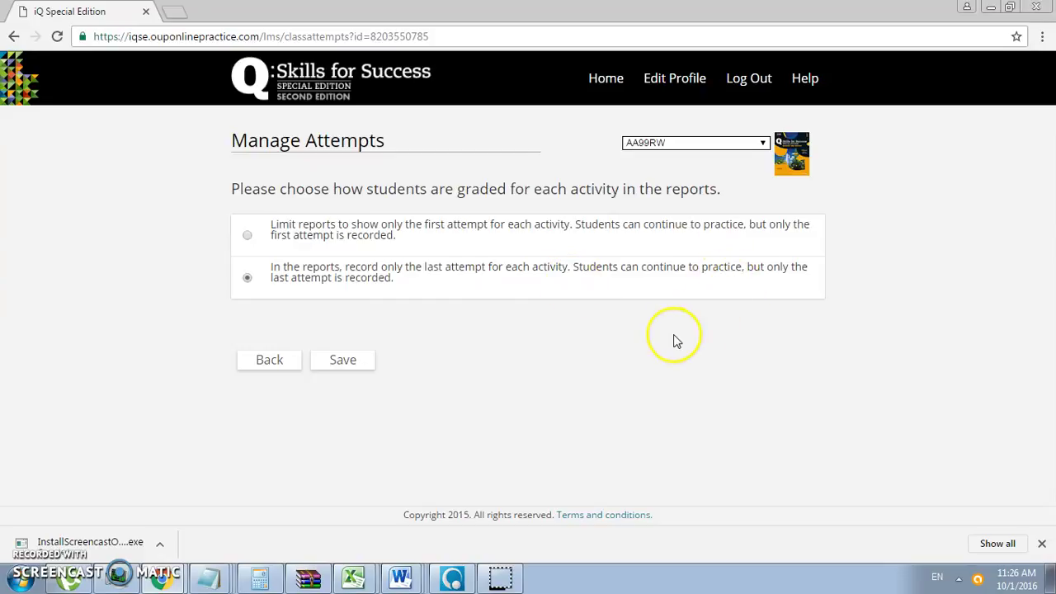
{"action": "left_click", "coordinate": [345, 366]}
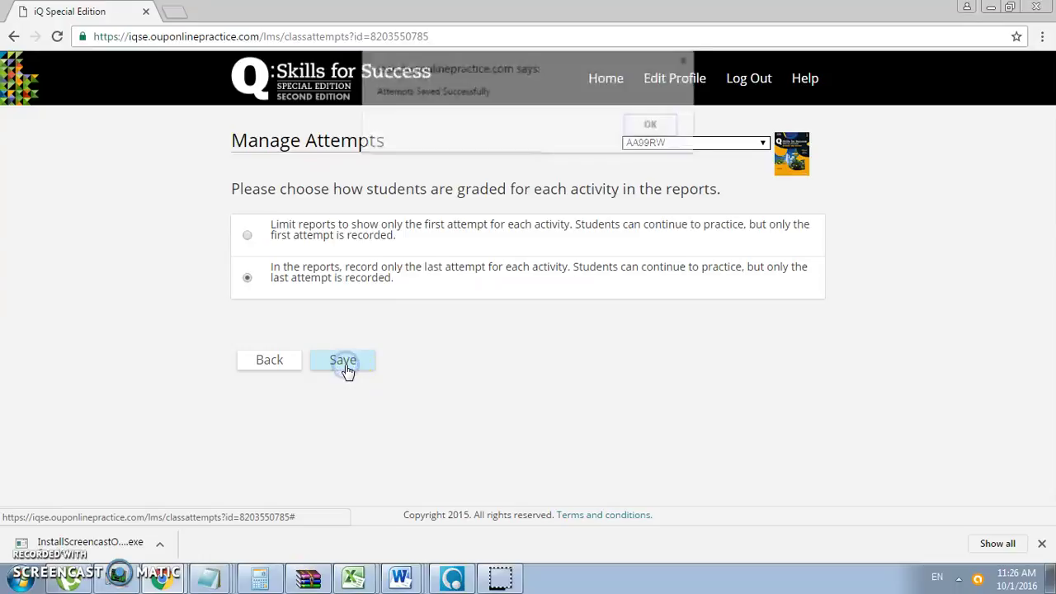
{"action": "left_click", "coordinate": [650, 128]}
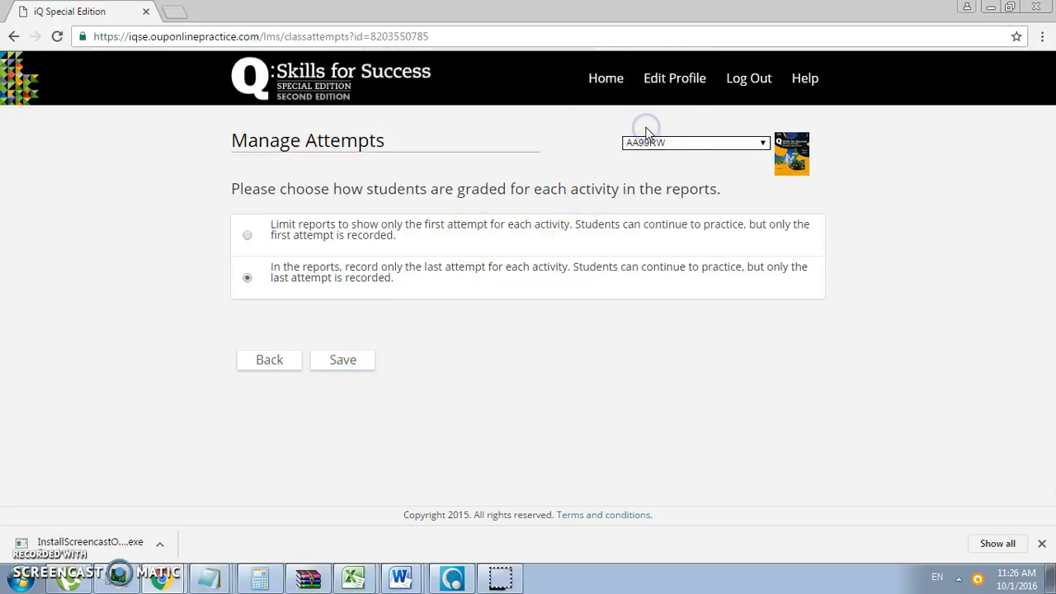
{"action": "left_click", "coordinate": [279, 363]}
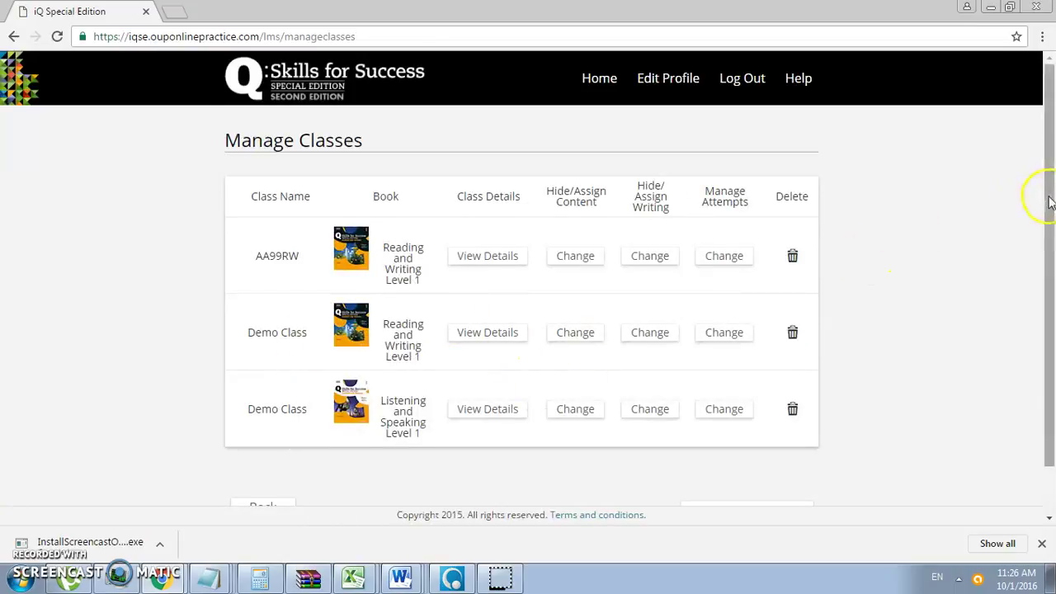
- Scroll past the AA99RW and Demo Classes list back to the teacher home page
{"action": "left_click_drag", "start_coordinate": [1051, 200], "coordinate": [1041, 238]}
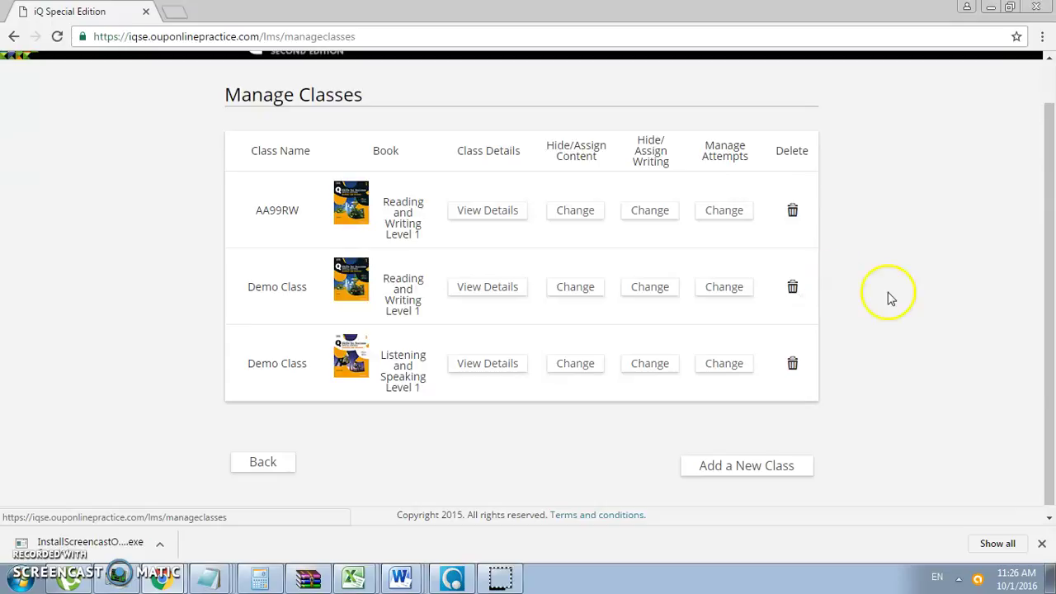
{"action": "left_click", "coordinate": [1050, 292]}
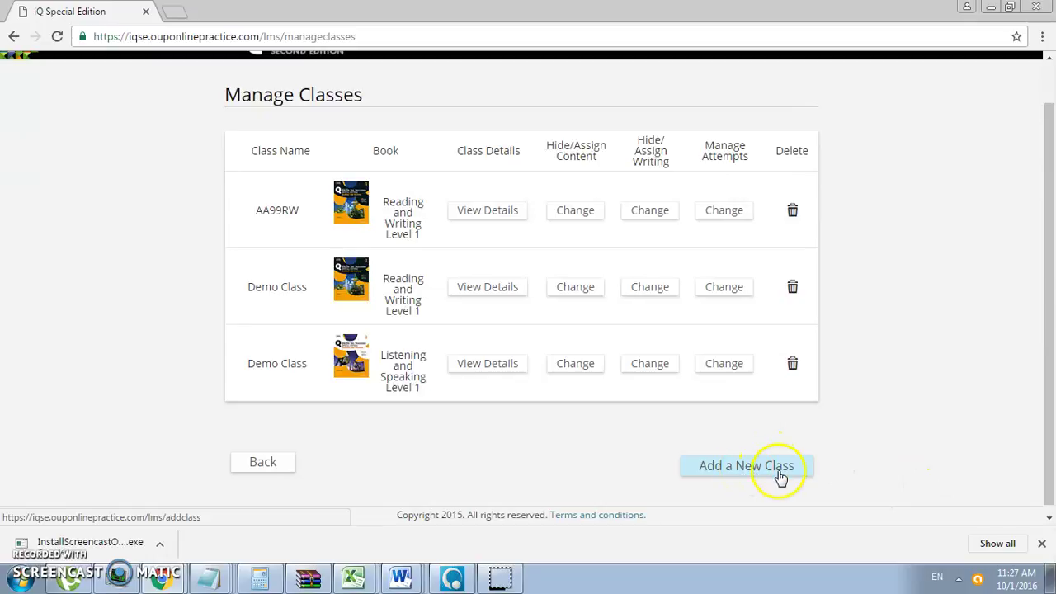
{"action": "left_click_drag", "start_coordinate": [1044, 271], "coordinate": [1048, 272]}
{"action": "left_click", "coordinate": [256, 455]}
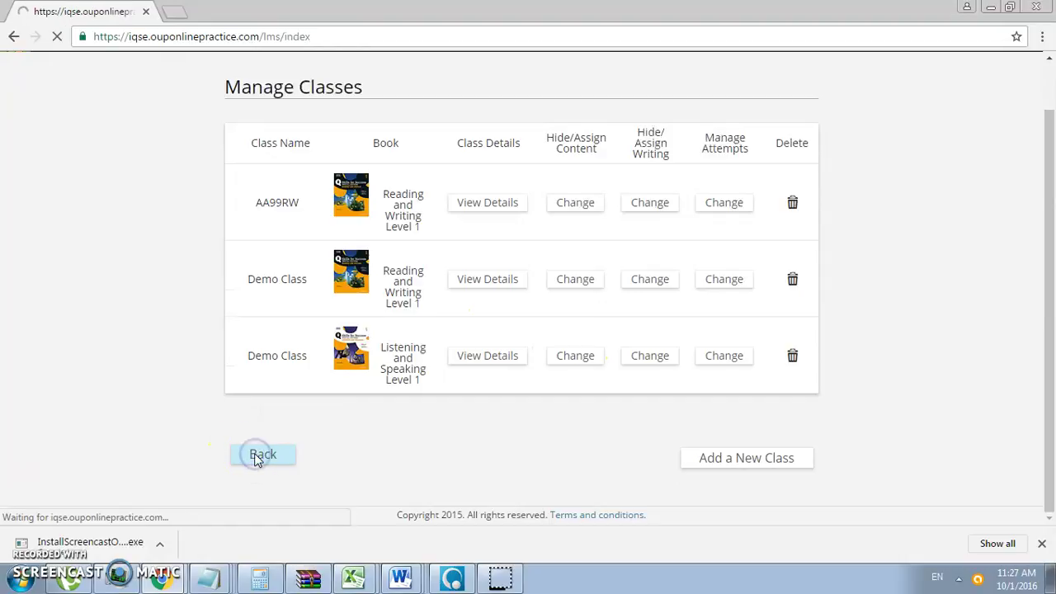